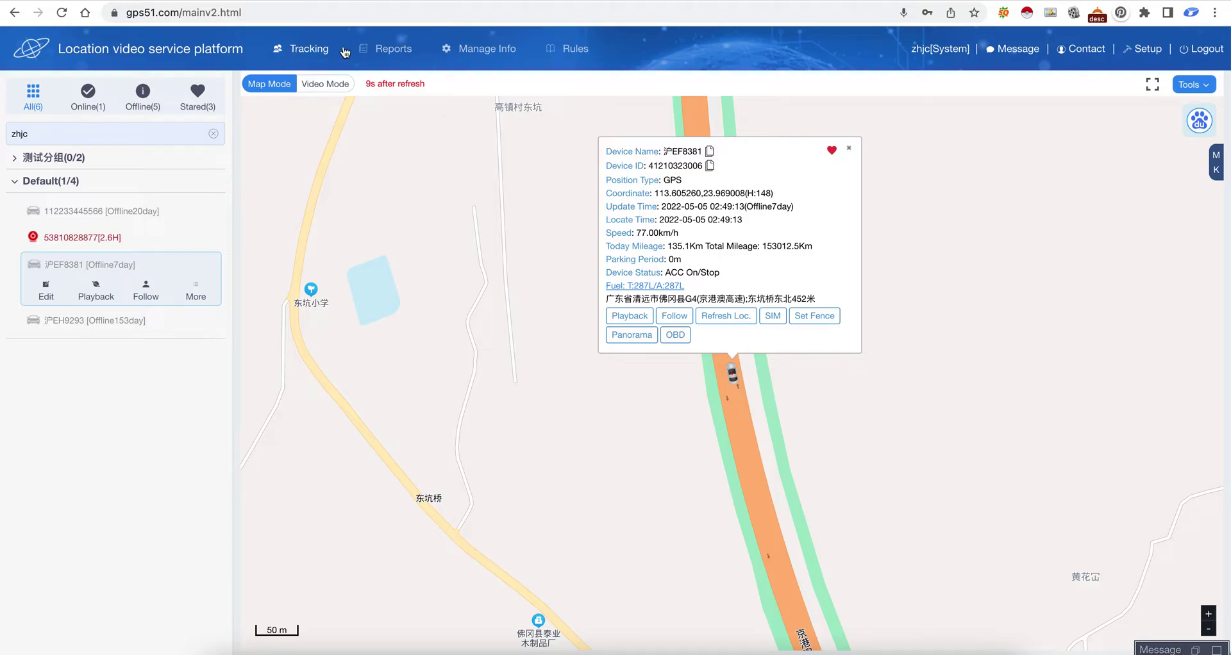
- Look over the available report categories, including the fuel reports, and the management functions for users, devices and operations
left_click(372, 50)
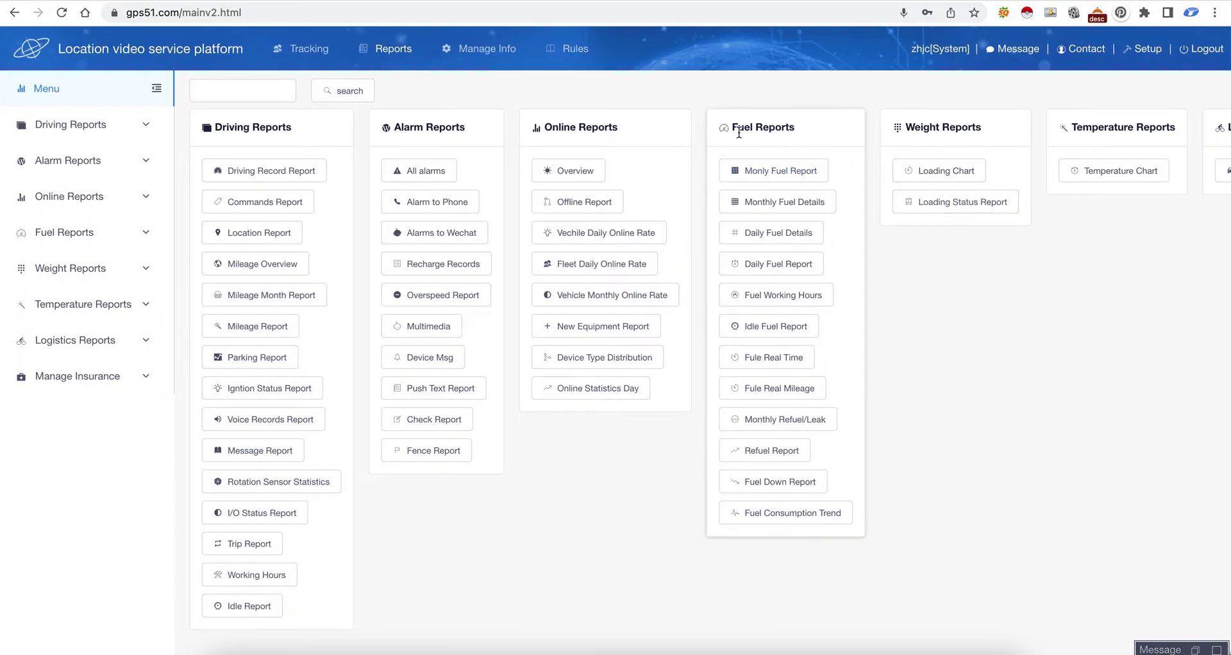
left_click(788, 511)
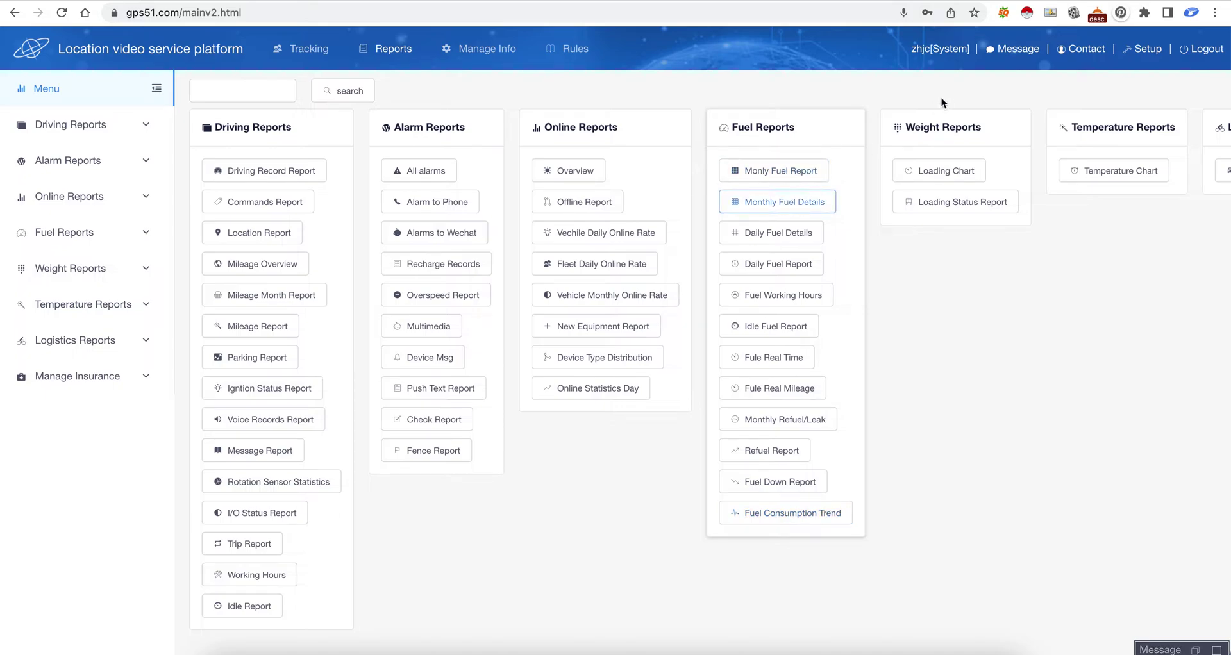
left_click(474, 54)
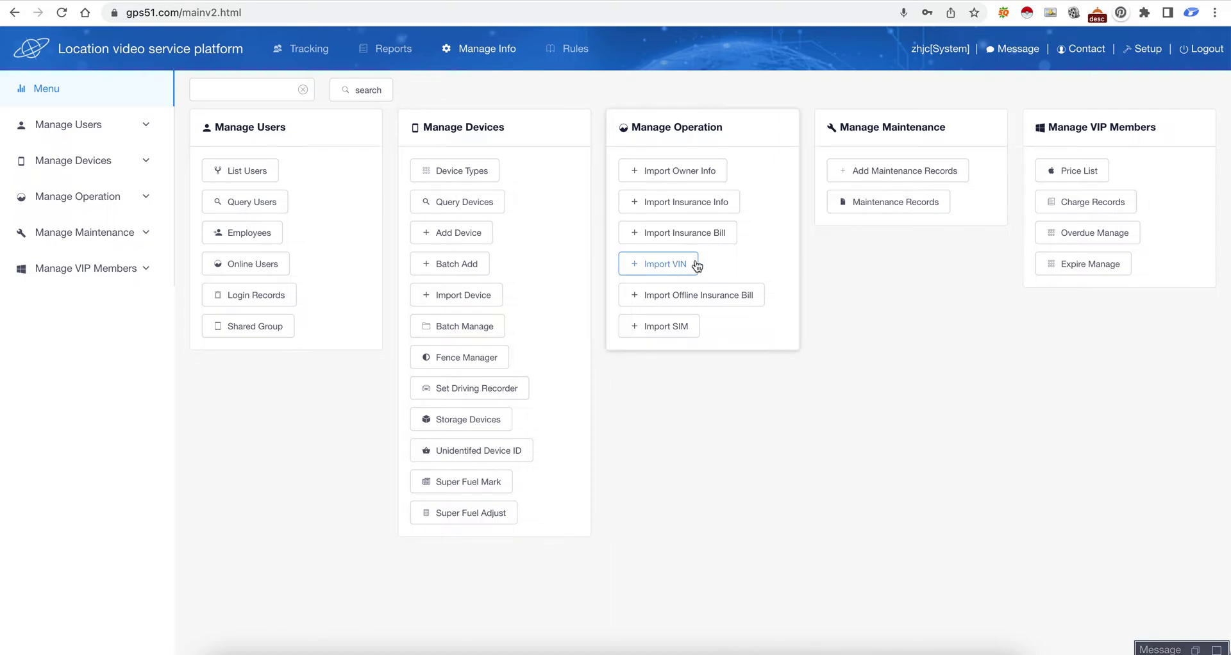
- Examine the form for a new overspeed rule in the rules section and close it without saving
left_click(569, 50)
left_click(987, 89)
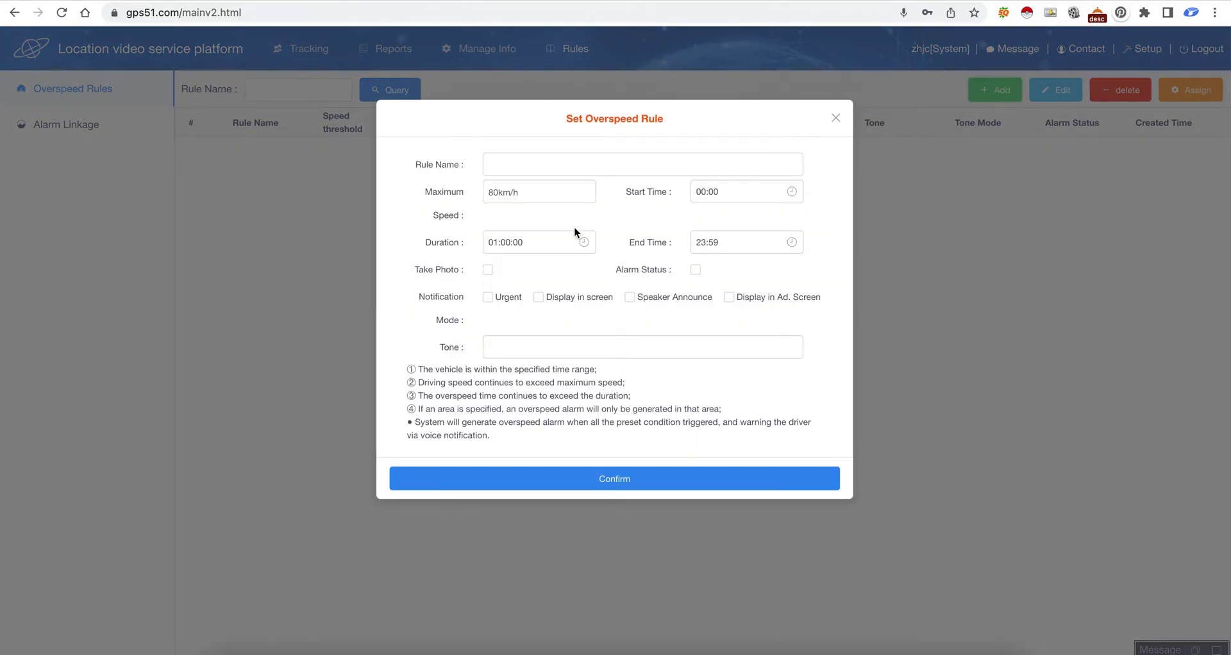
left_click(723, 168)
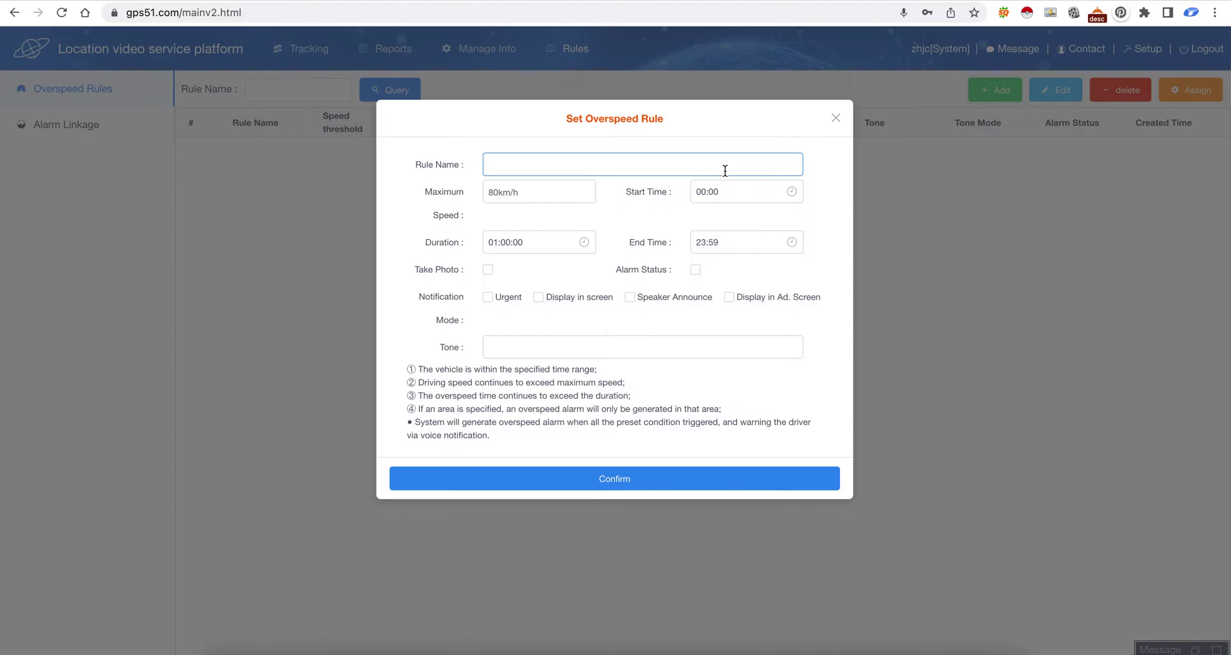
left_click(779, 134)
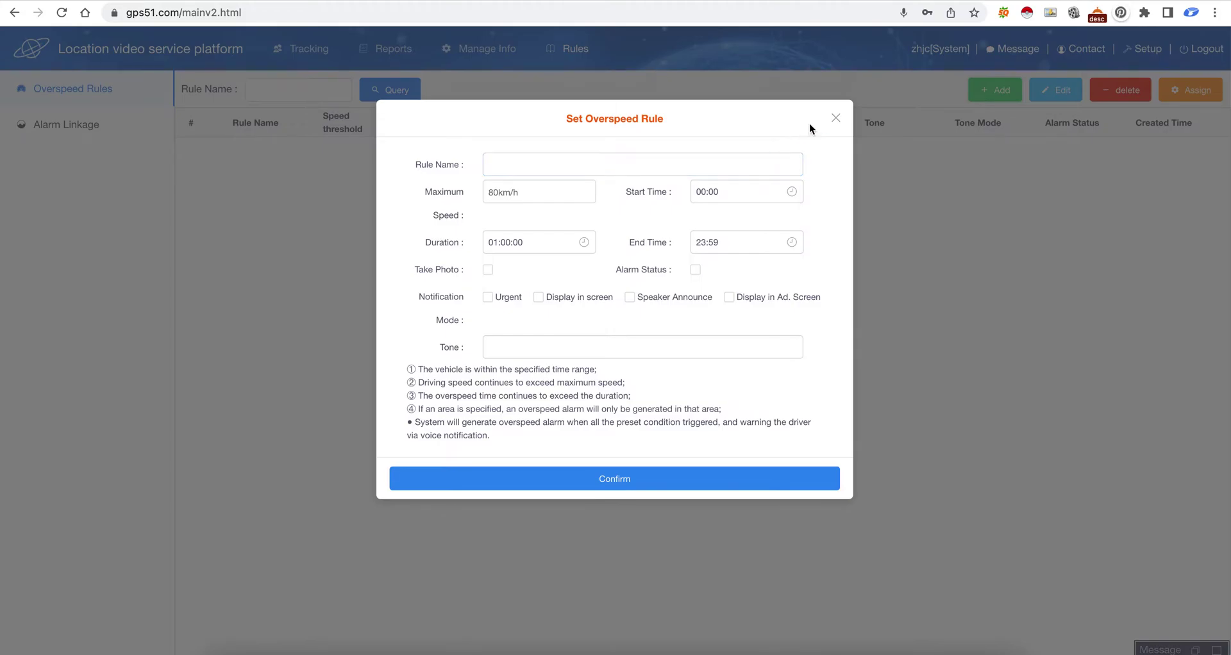
left_click(836, 120)
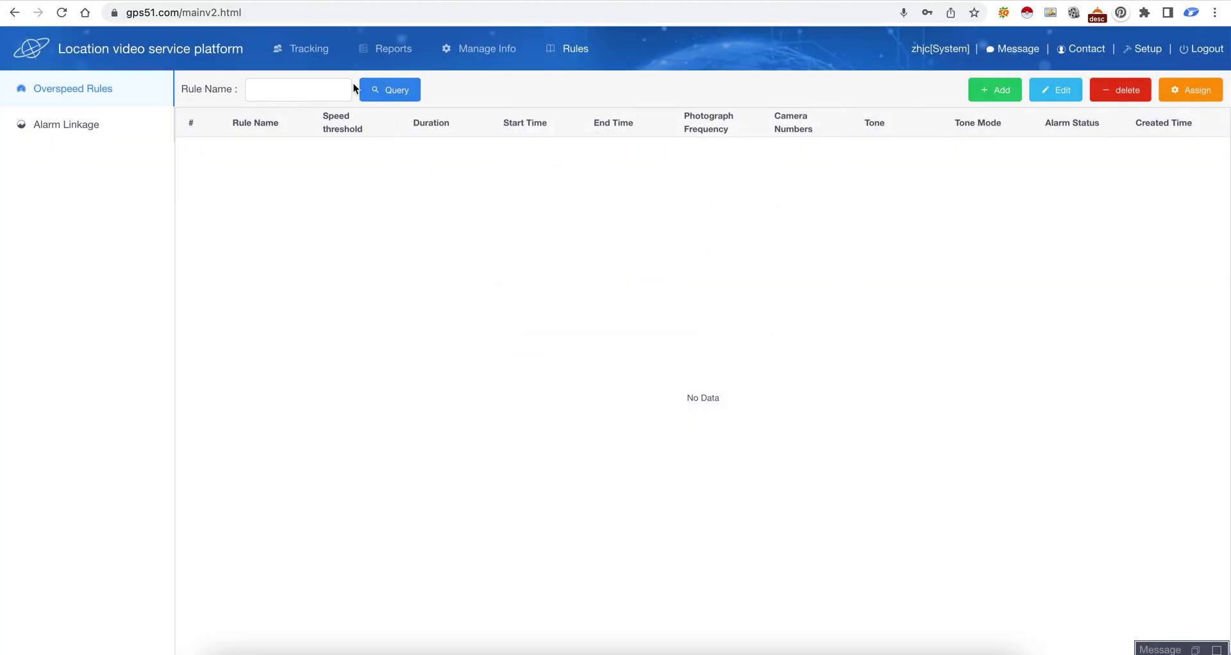
left_click(283, 50)
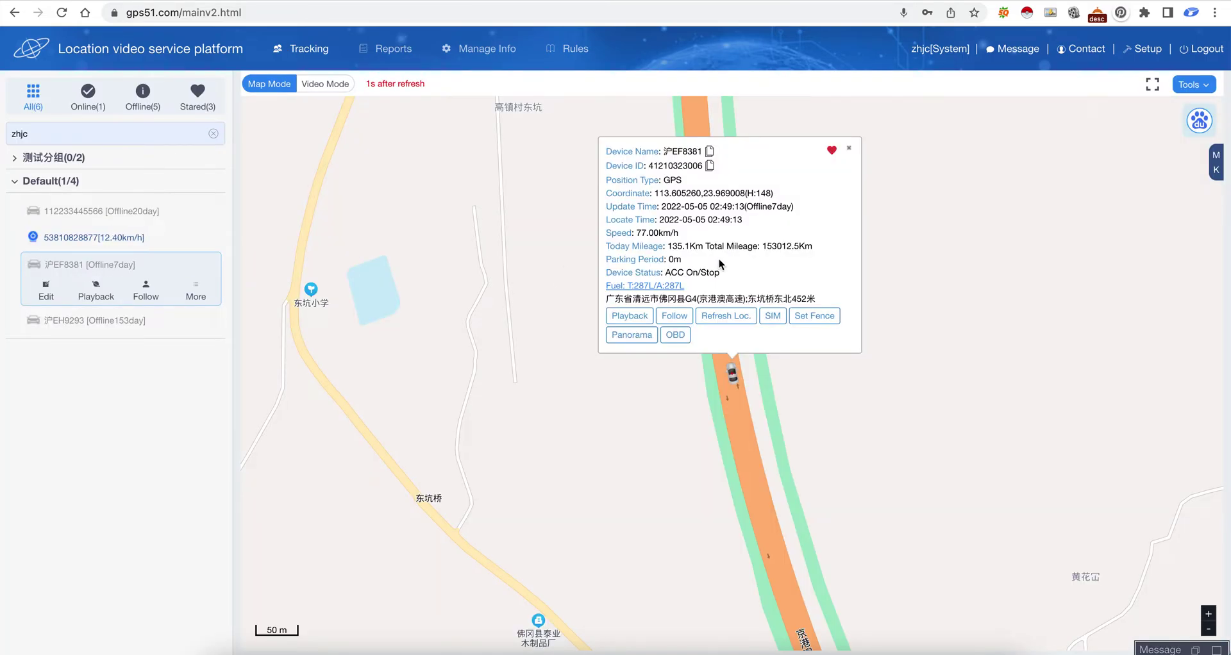
mouse_move(663, 290)
left_click(387, 48)
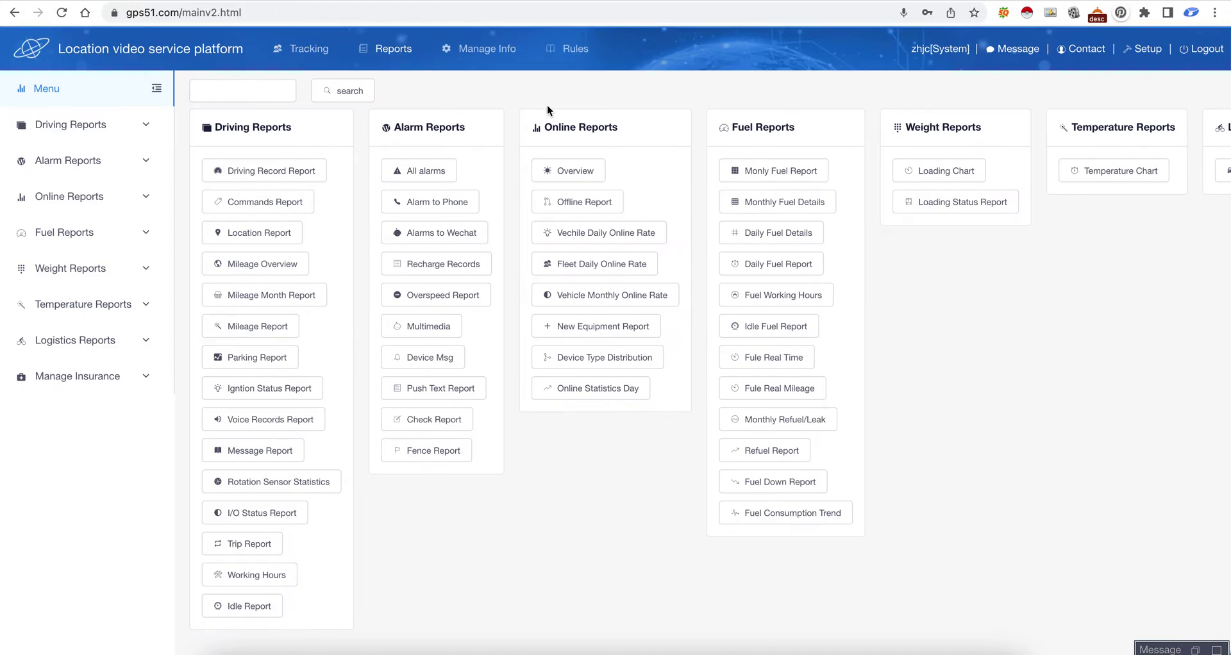
left_click(107, 234)
left_click(96, 269)
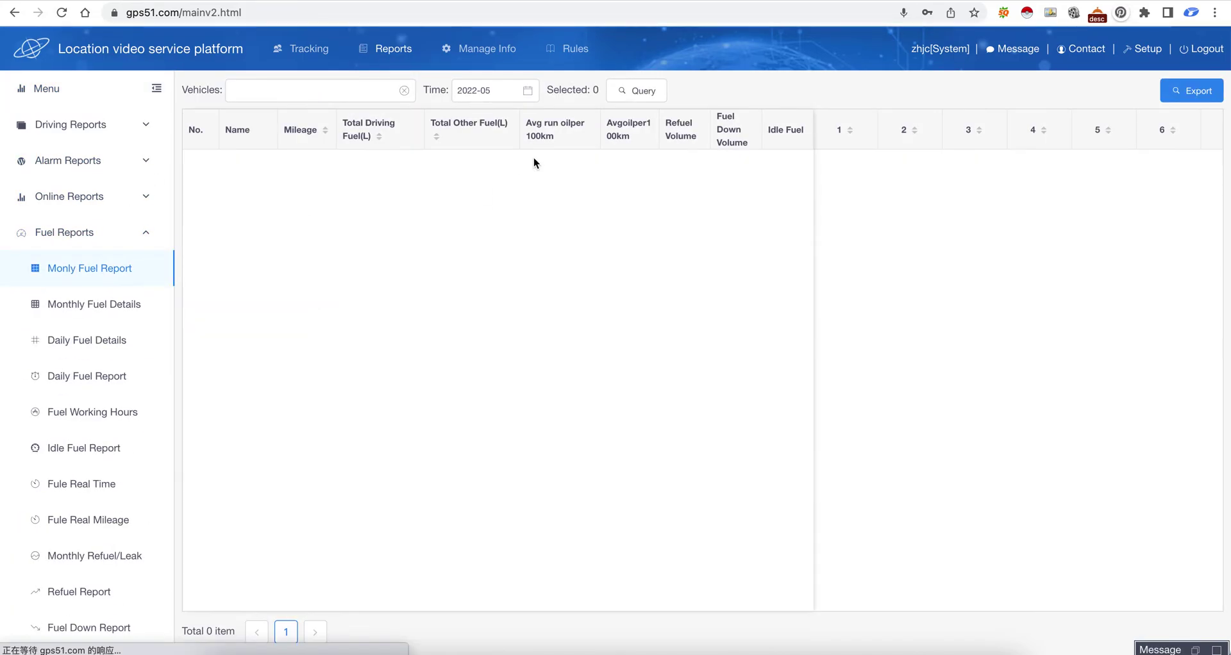
left_click(365, 93)
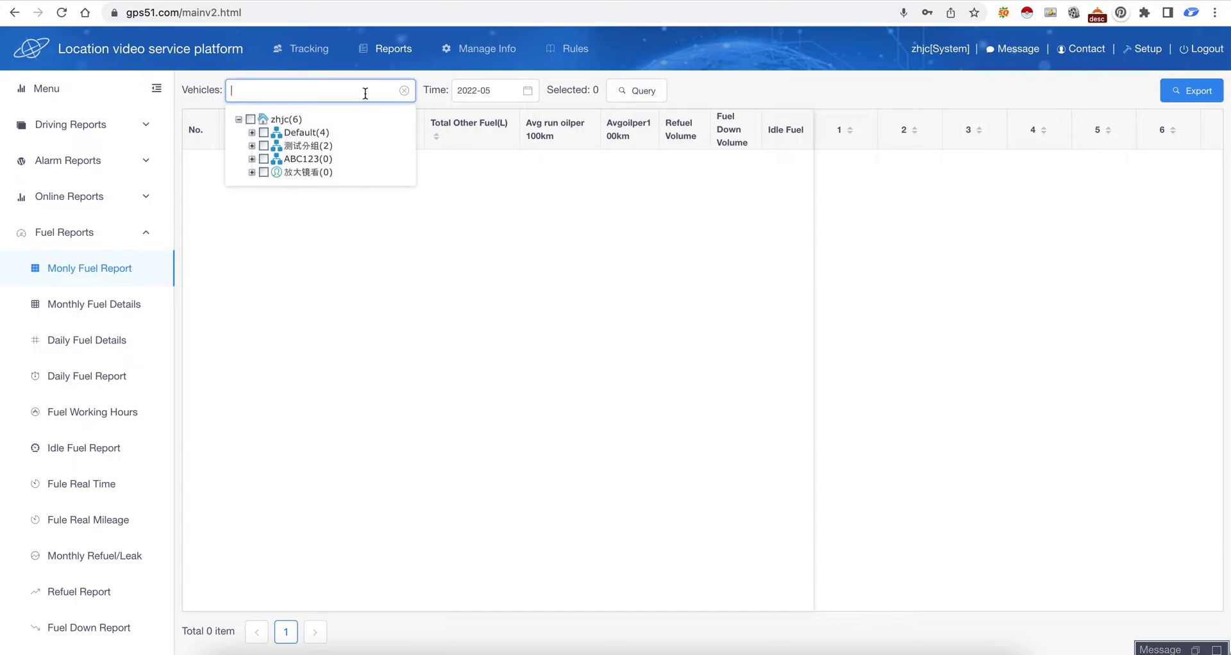
left_click(252, 146)
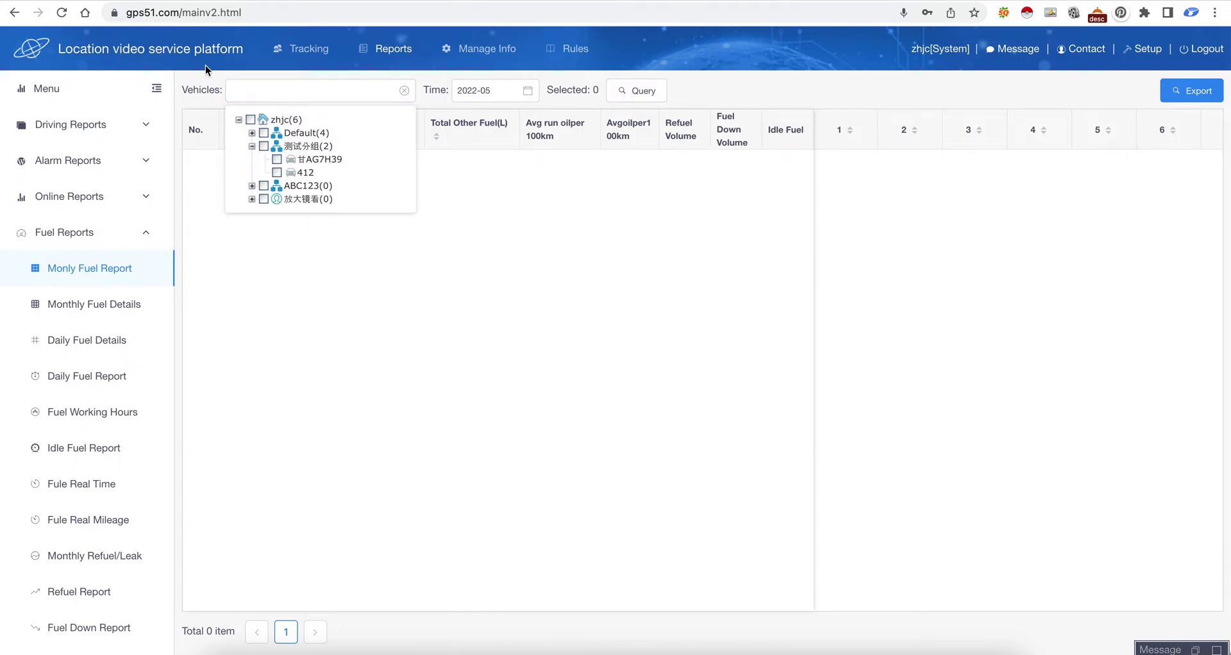
left_click(307, 49)
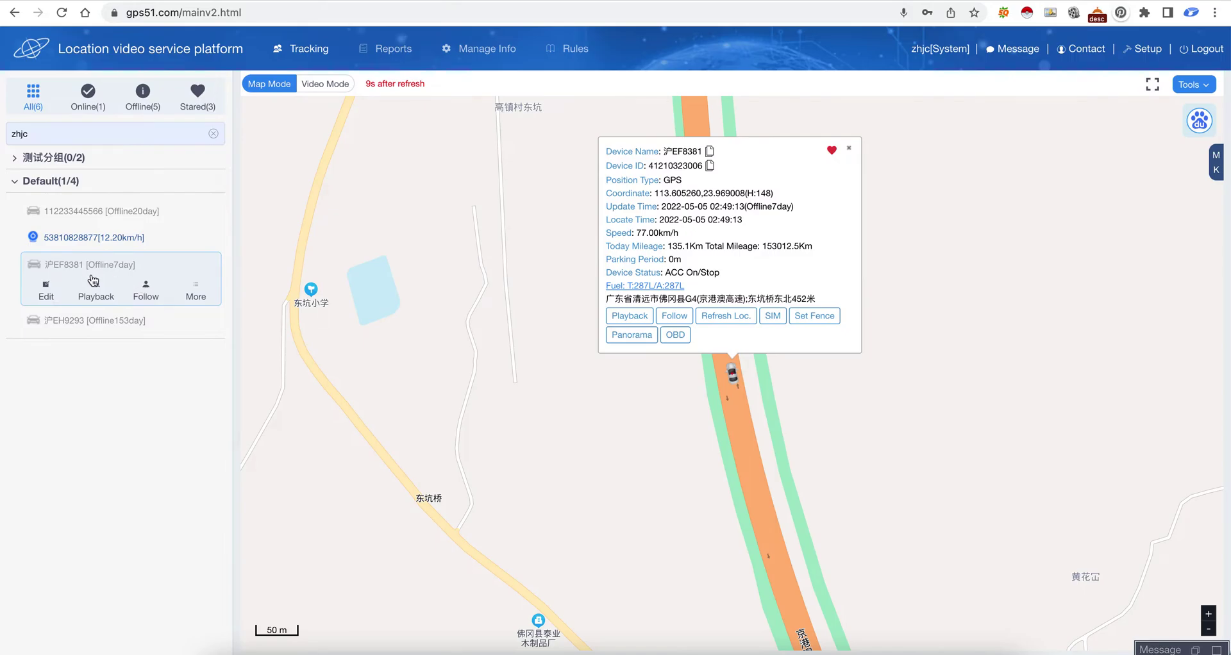
left_click(389, 48)
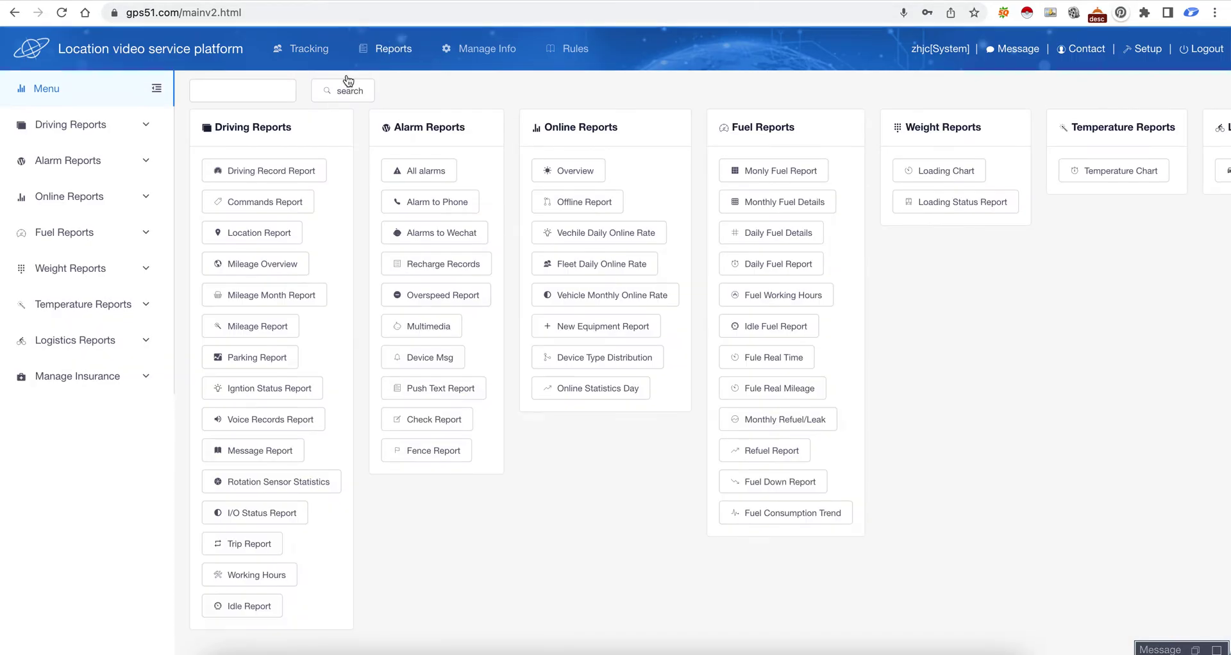
left_click(97, 232)
left_click(93, 268)
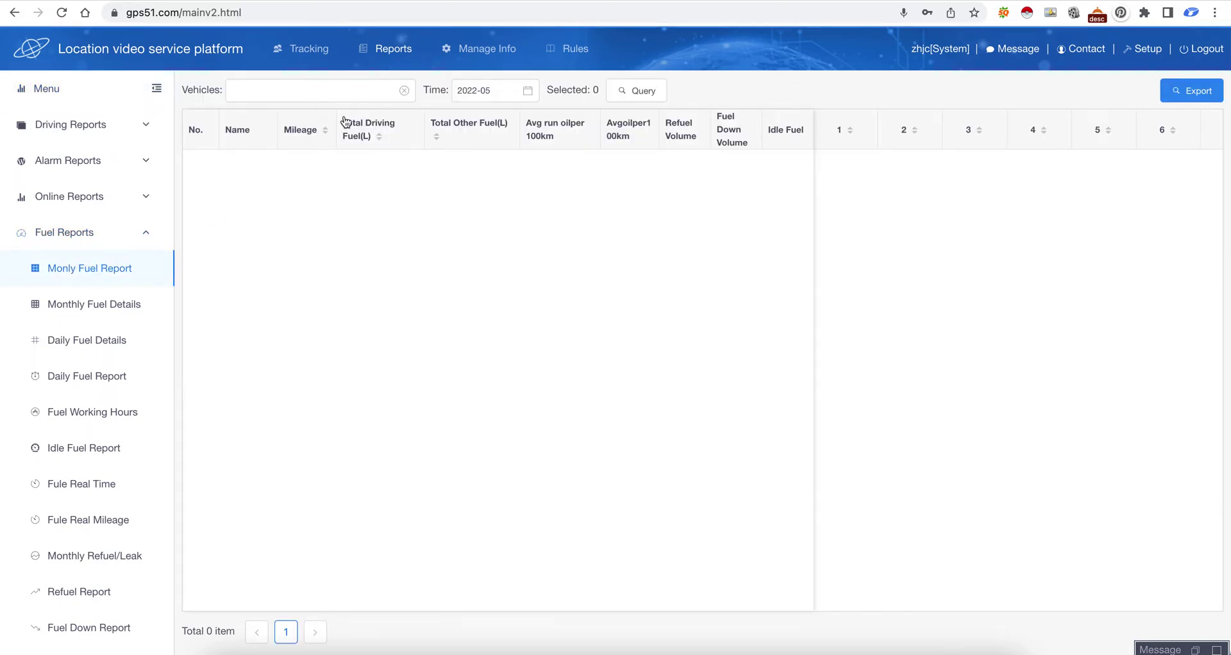
left_click(311, 91)
left_click(251, 145)
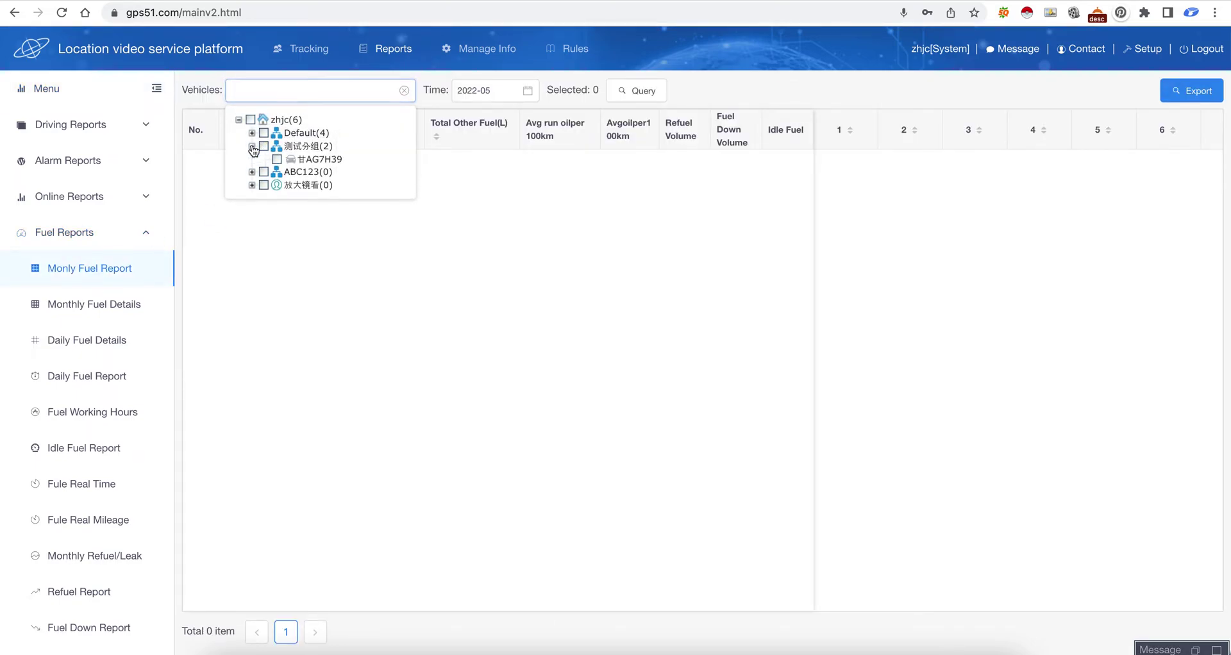
left_click(251, 185)
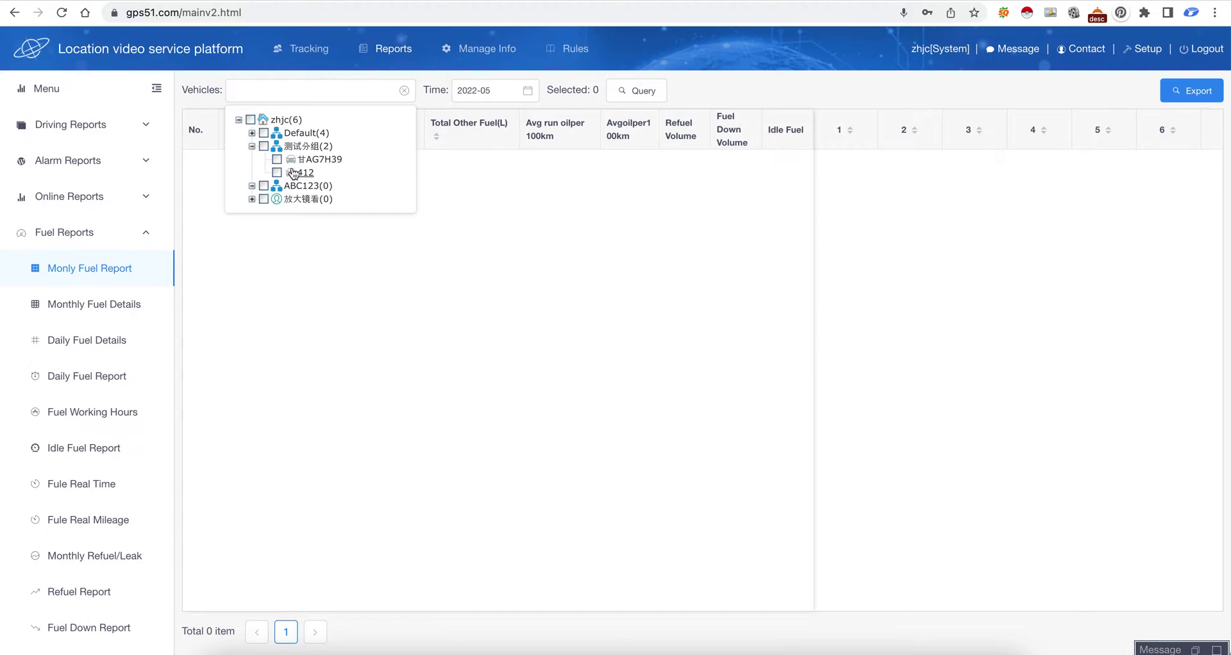
left_click(251, 133)
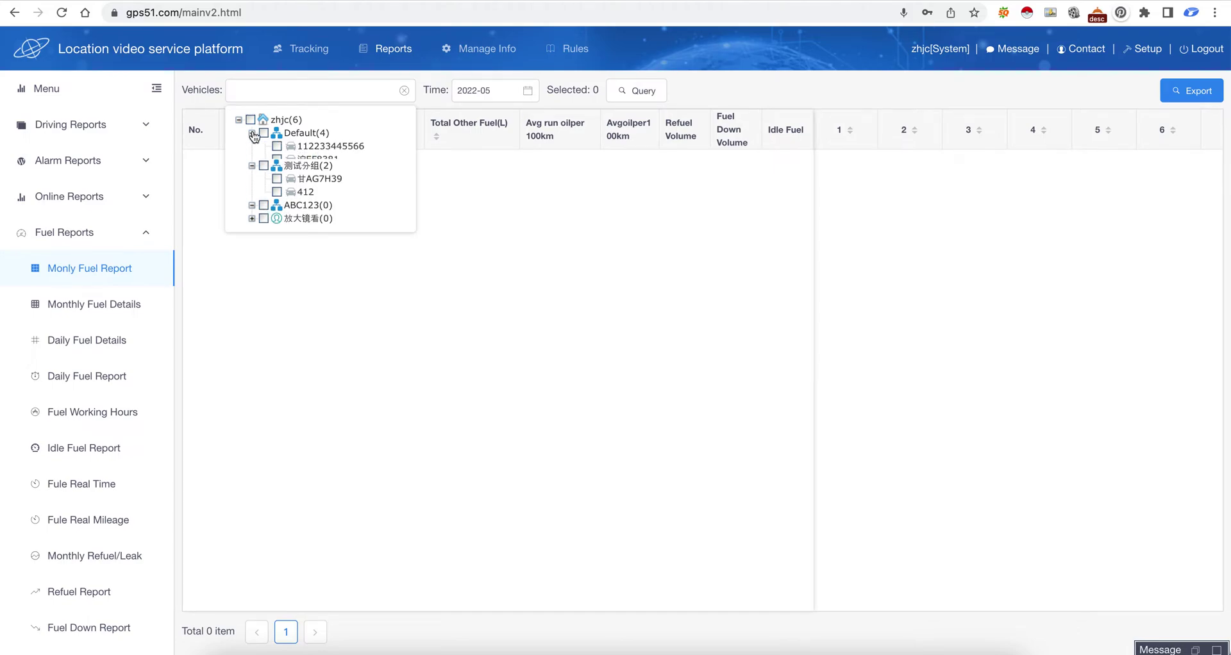
left_click(277, 159)
left_click(474, 199)
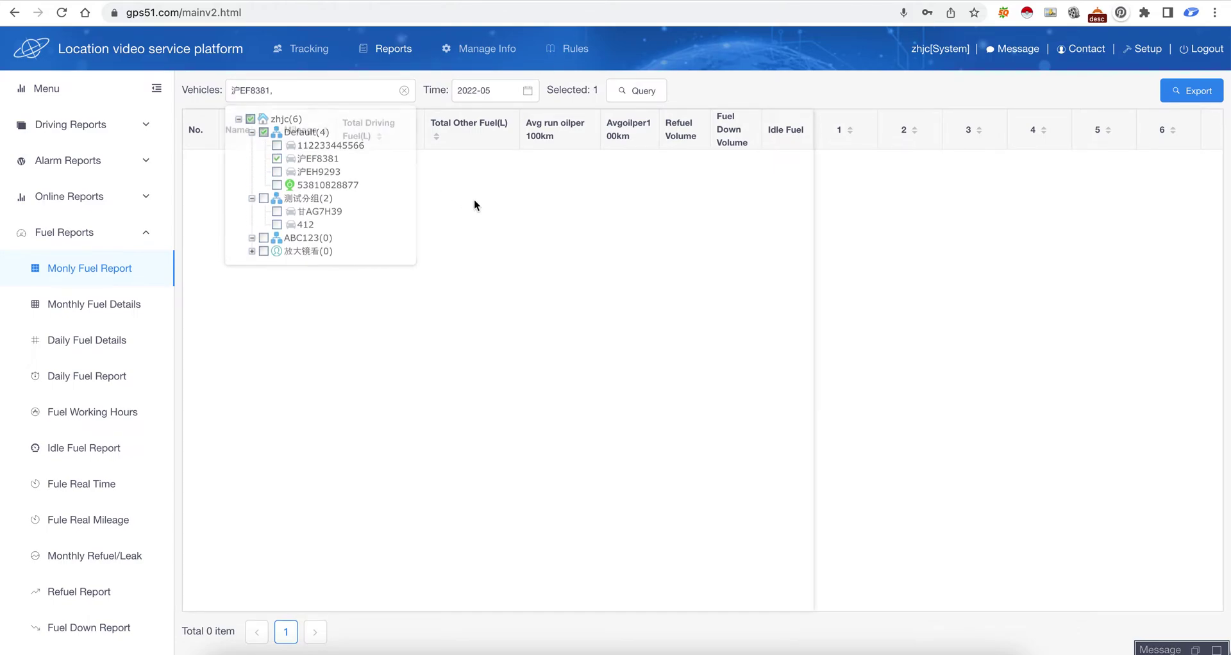
- Set the report month to 2022-04 and query the vehicle's monthly fuel report
left_click(474, 90)
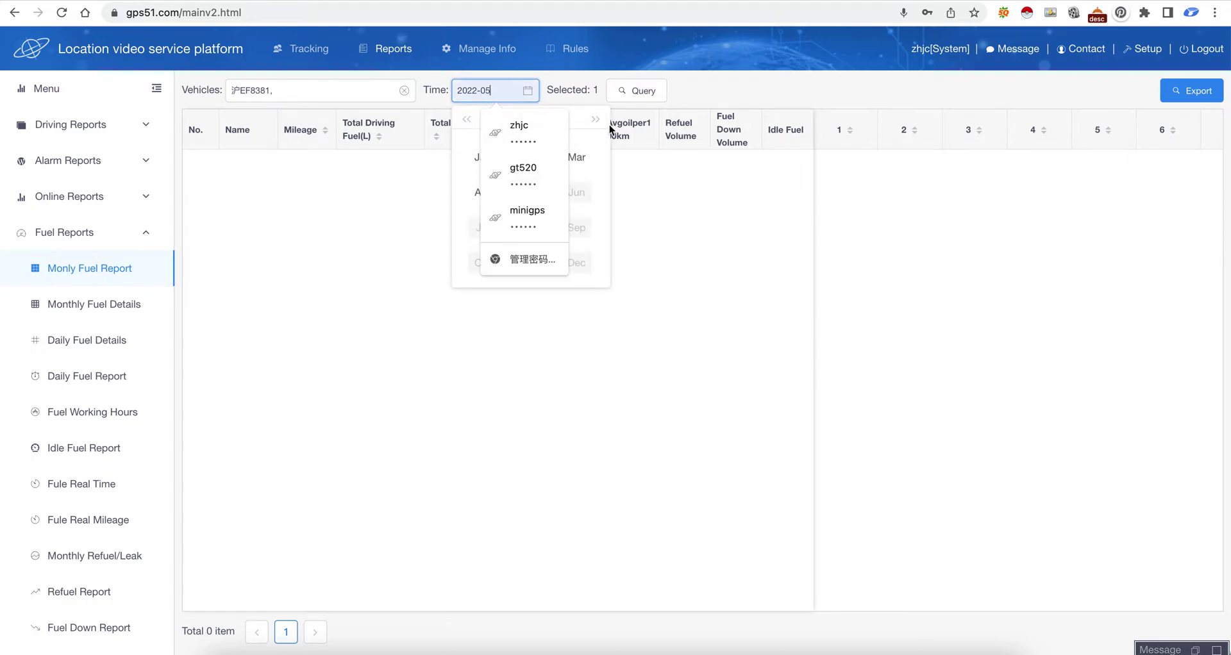
left_click(635, 91)
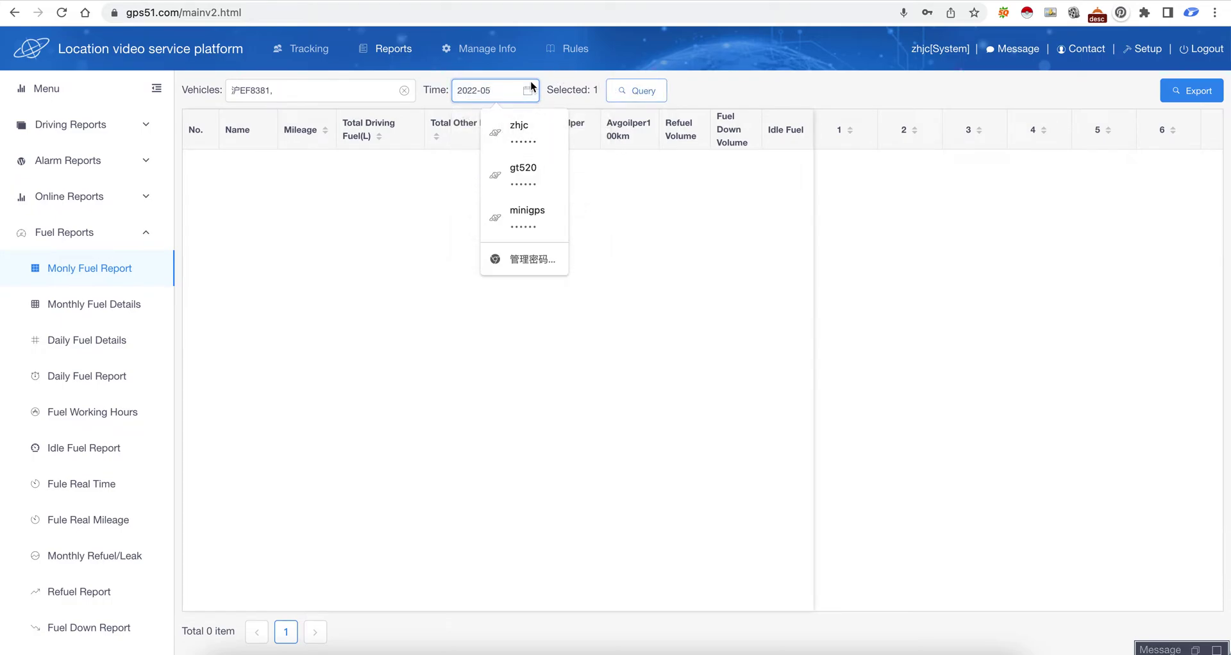
left_click(530, 93)
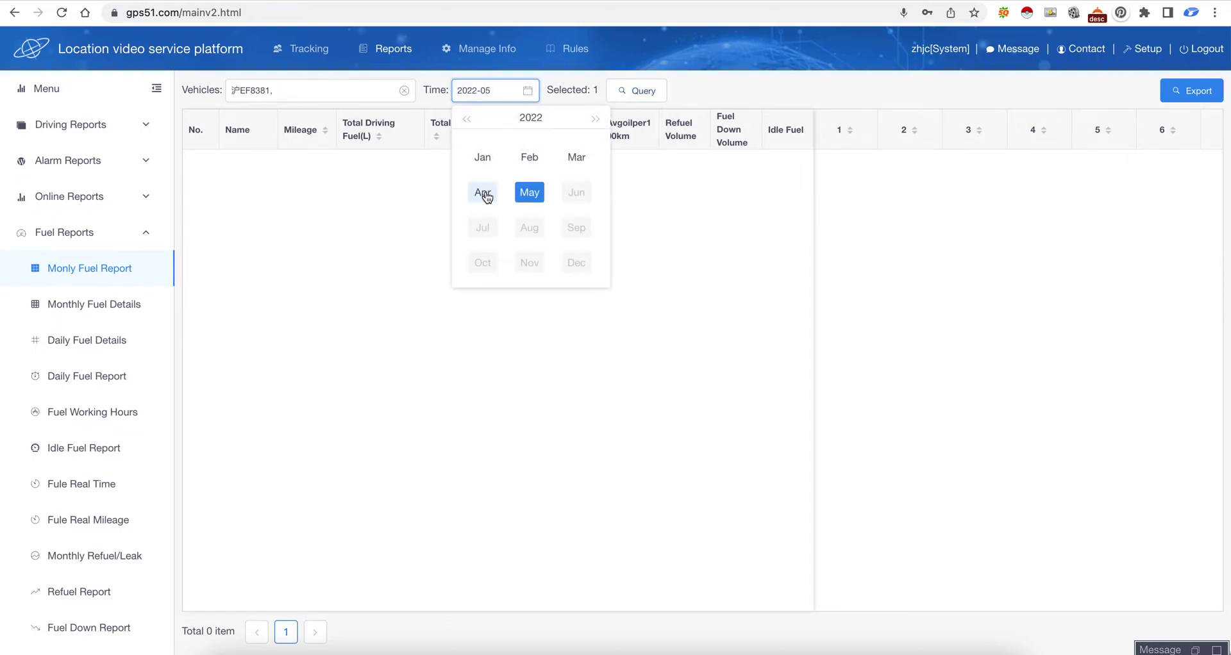
left_click(484, 192)
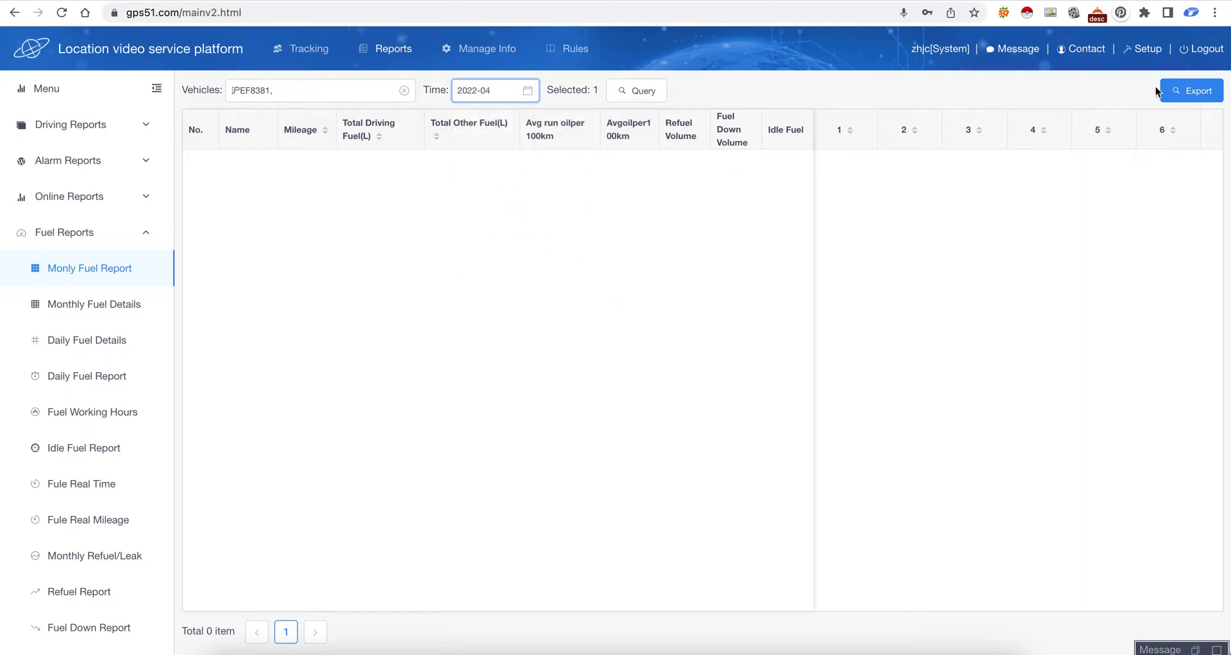
left_click(638, 93)
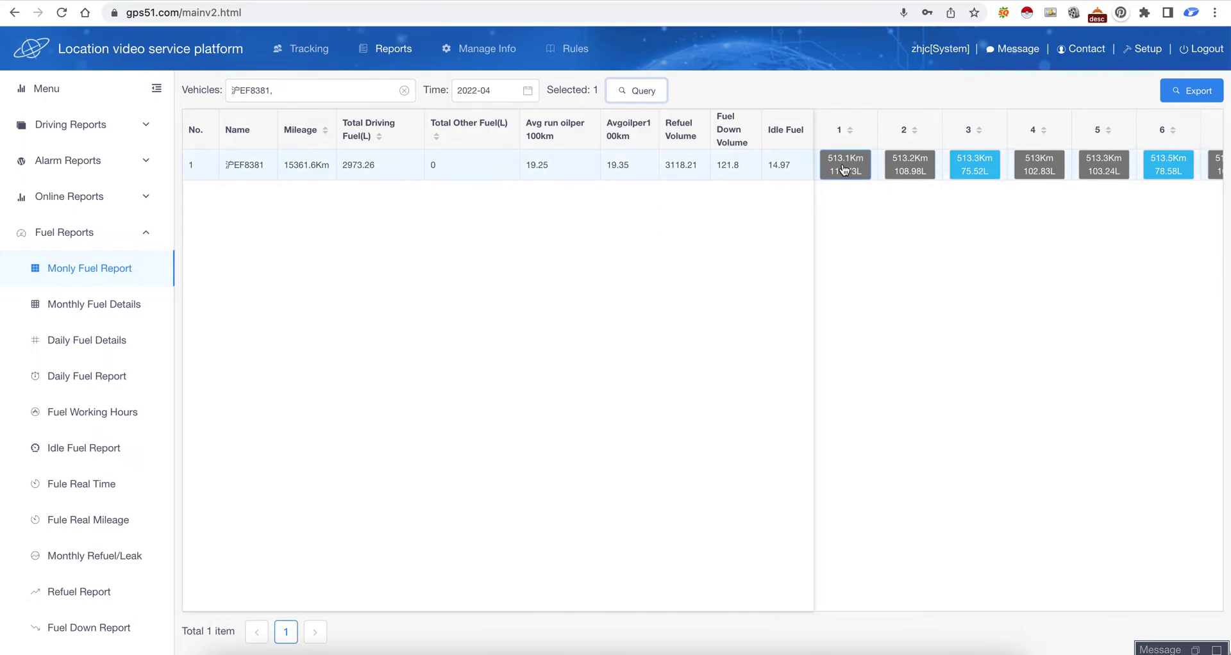
- Examine the daily mileage and fuel figures across the month, including the detailed fuel data for day 18
scroll(1022, 179, "right", 3)
scroll(1022, 184, "right", 1)
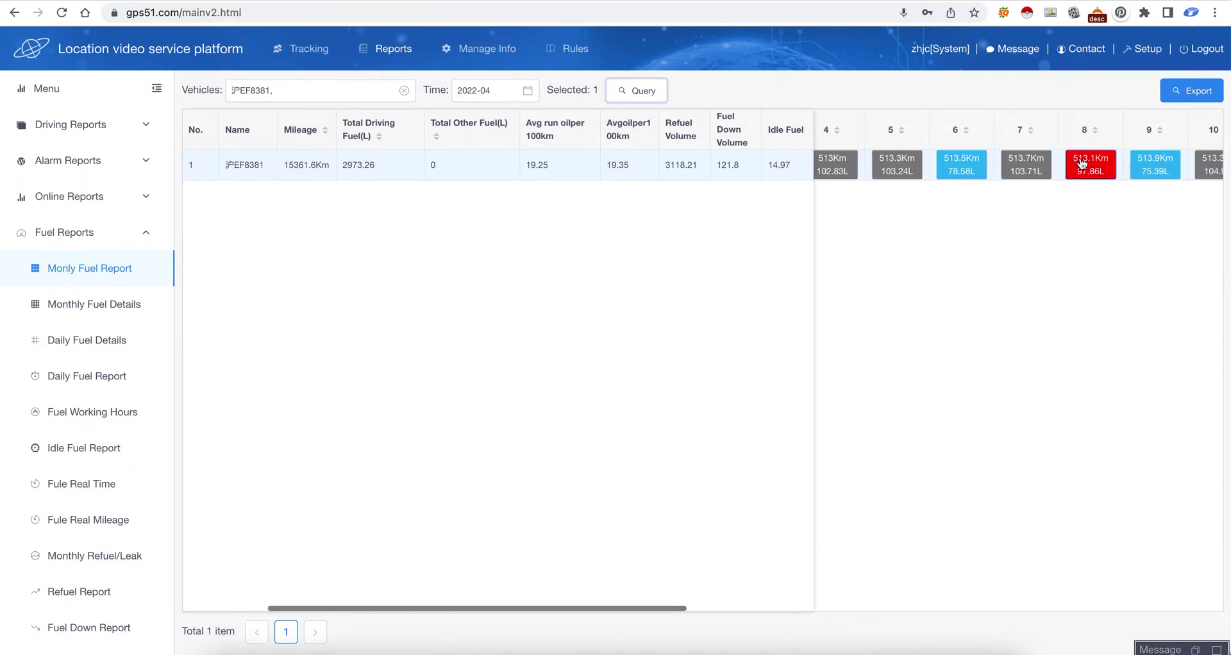
scroll(1099, 166, "right", 1)
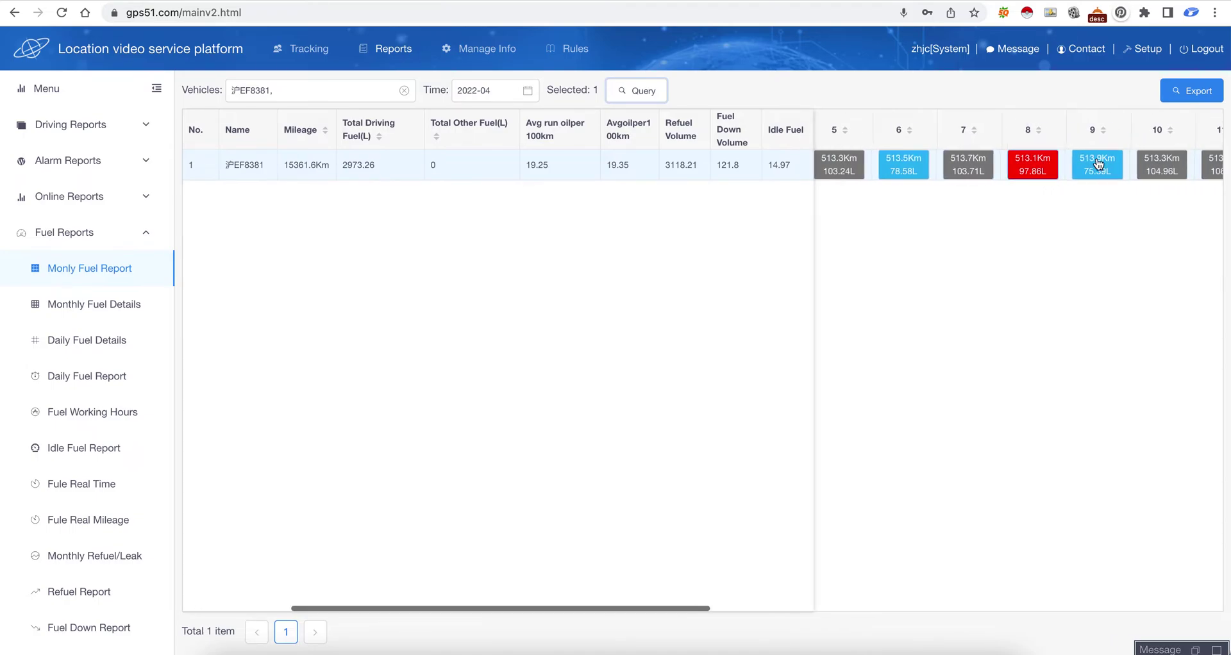
scroll(1101, 171, "right", 10)
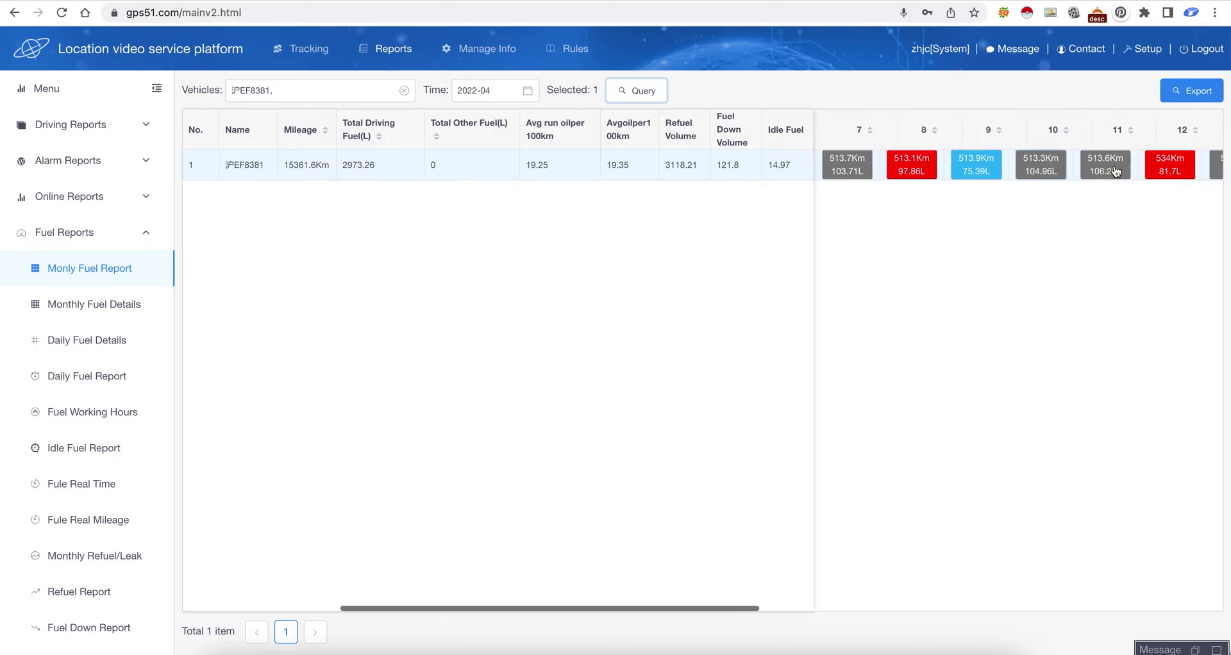
mouse_move(984, 171)
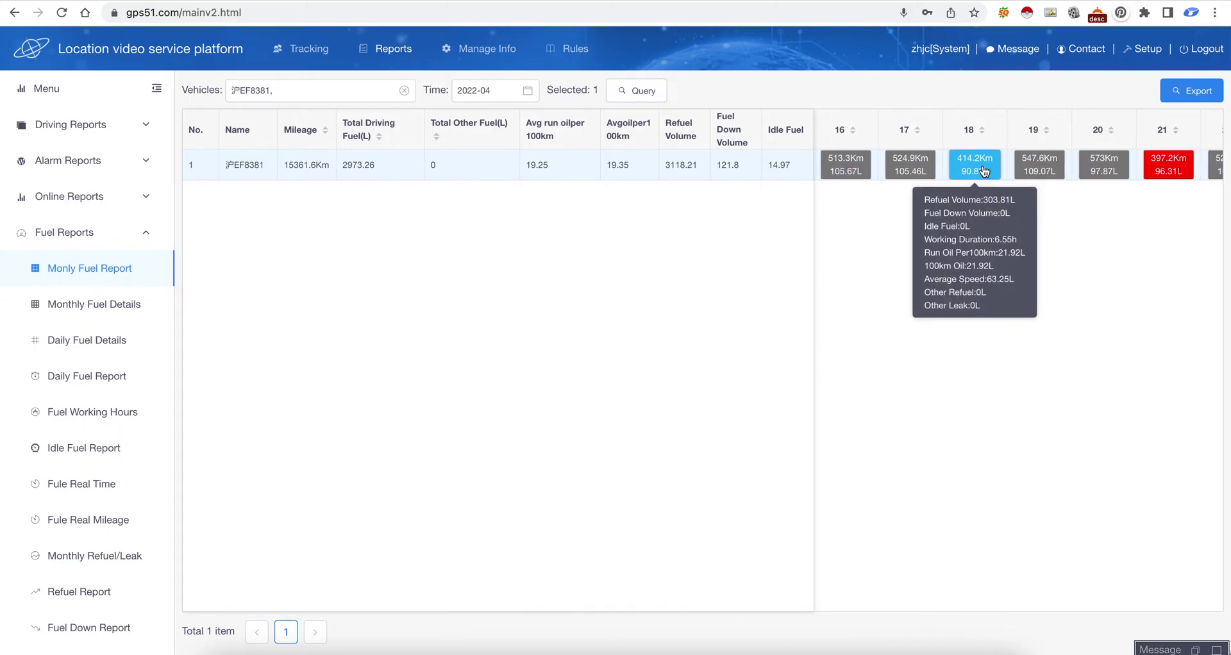
scroll(871, 160, "left", 5)
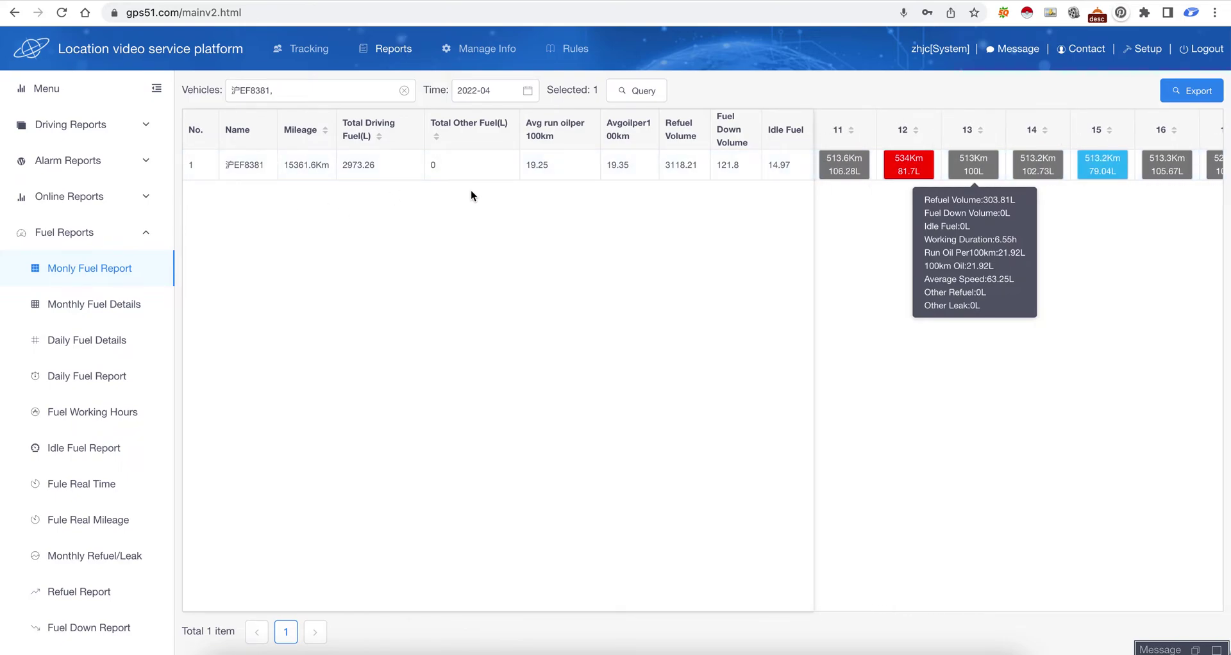
- Open the Monthly Fuel Details report, set its month to 2022-04 and query it for the same vehicle
left_click(90, 306)
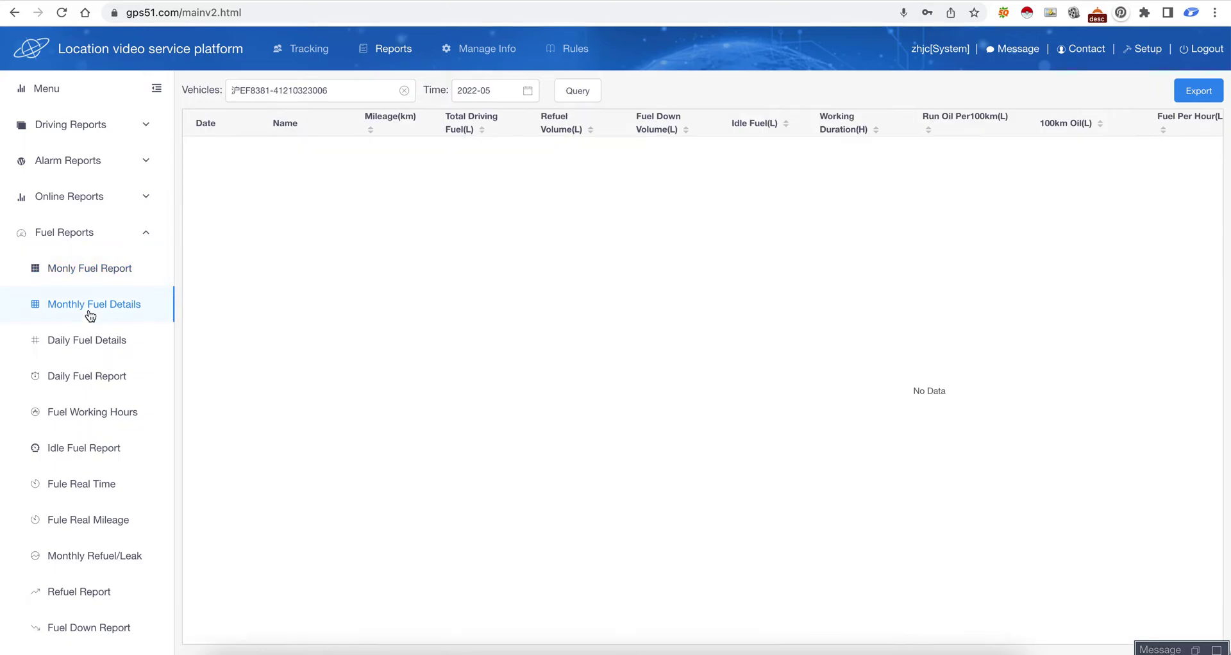
left_click(522, 88)
left_click(481, 193)
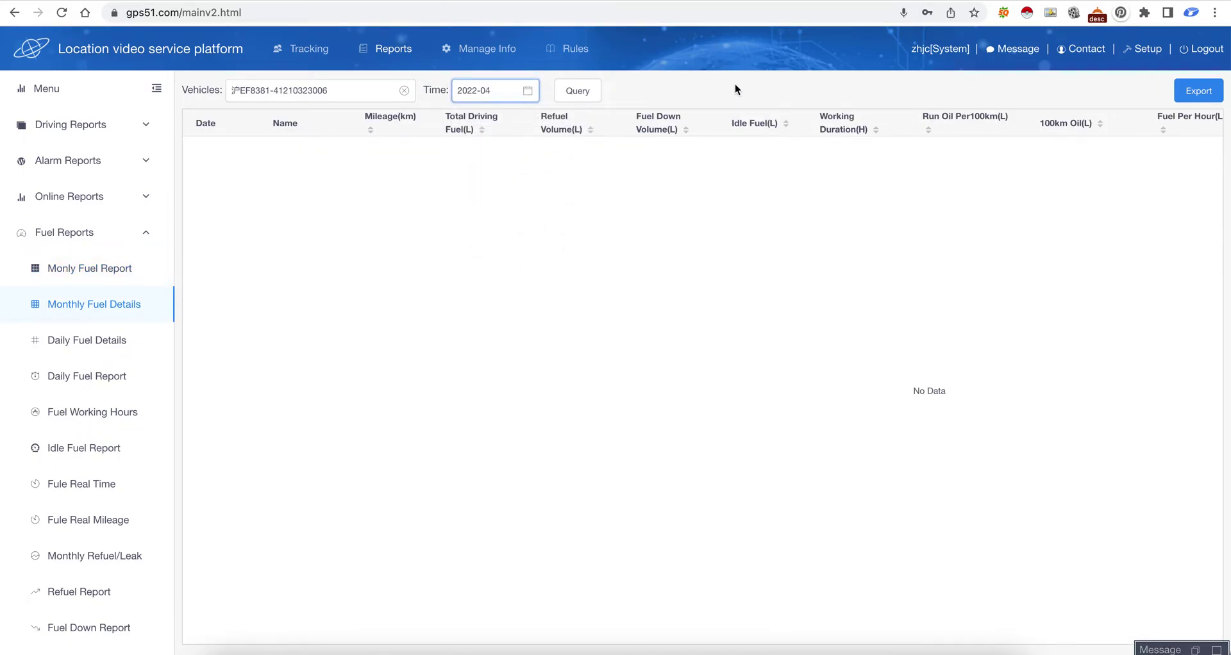
left_click(582, 92)
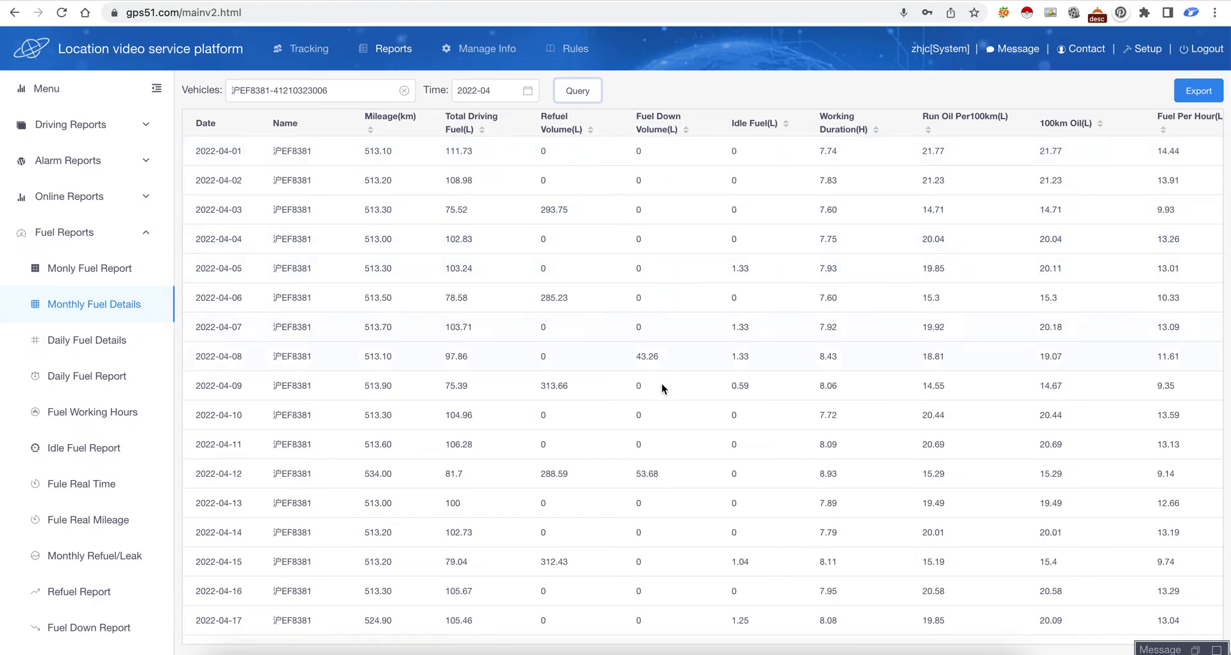
- Review the daily fuel details through the end of the month, including average speed, other refuel and other leak
scroll(671, 484, "down", 6)
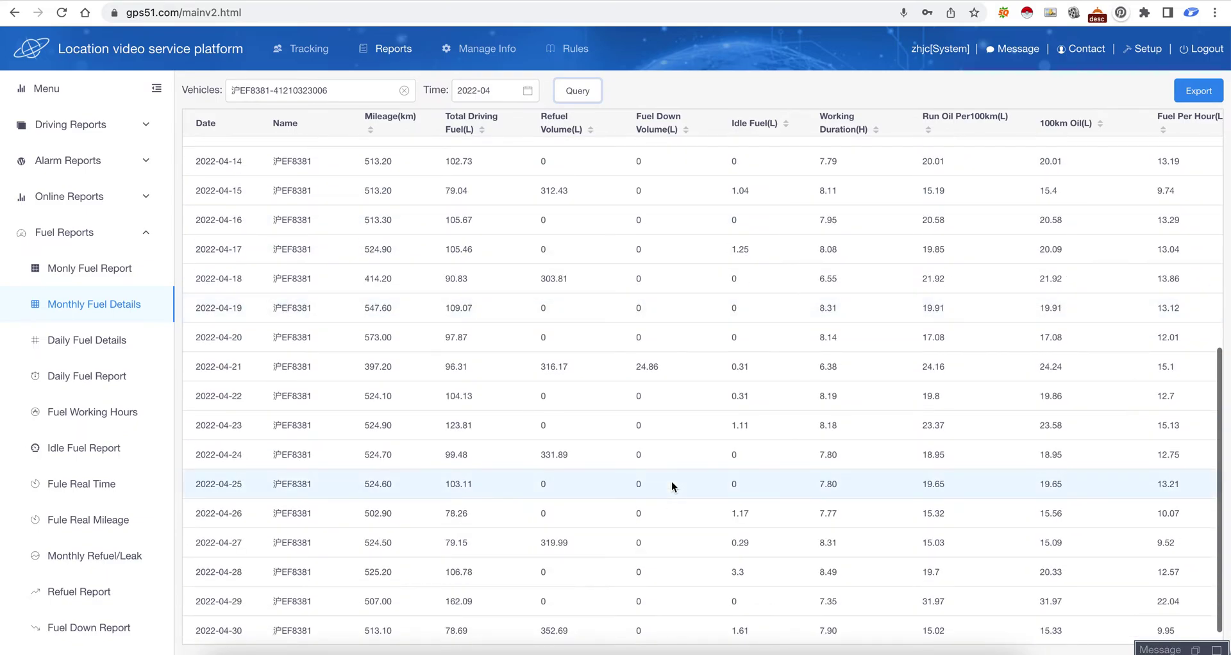
scroll(881, 387, "right", 6)
scroll(881, 384, "right", 2)
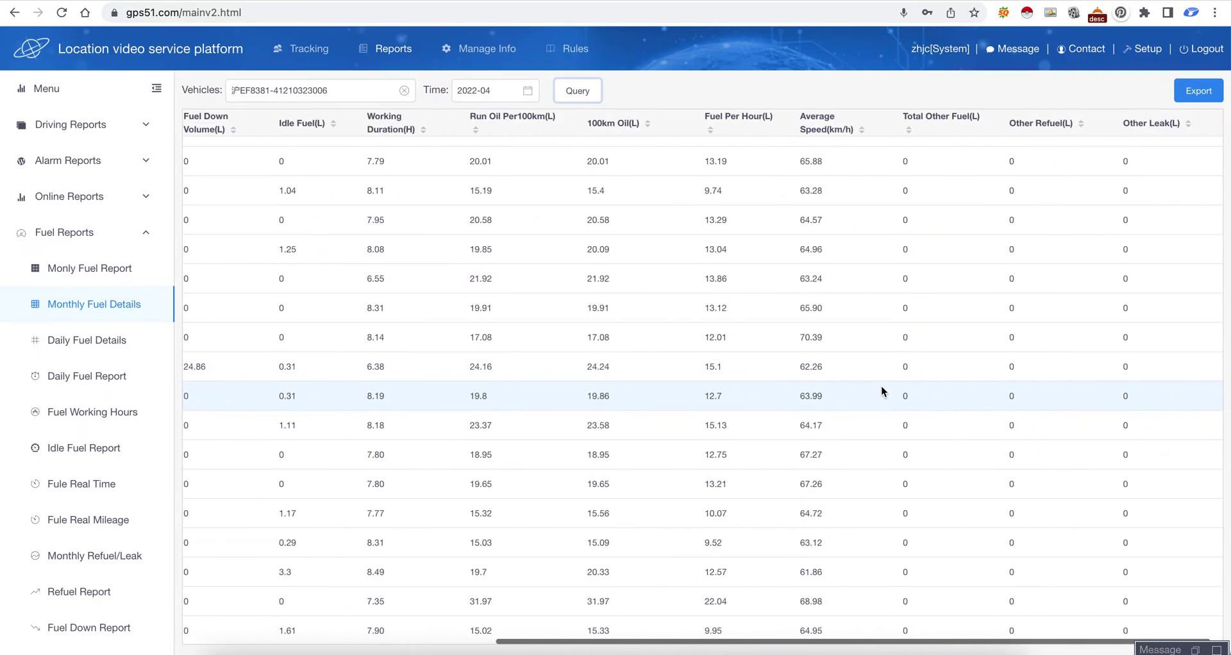
scroll(594, 172, "left", 8)
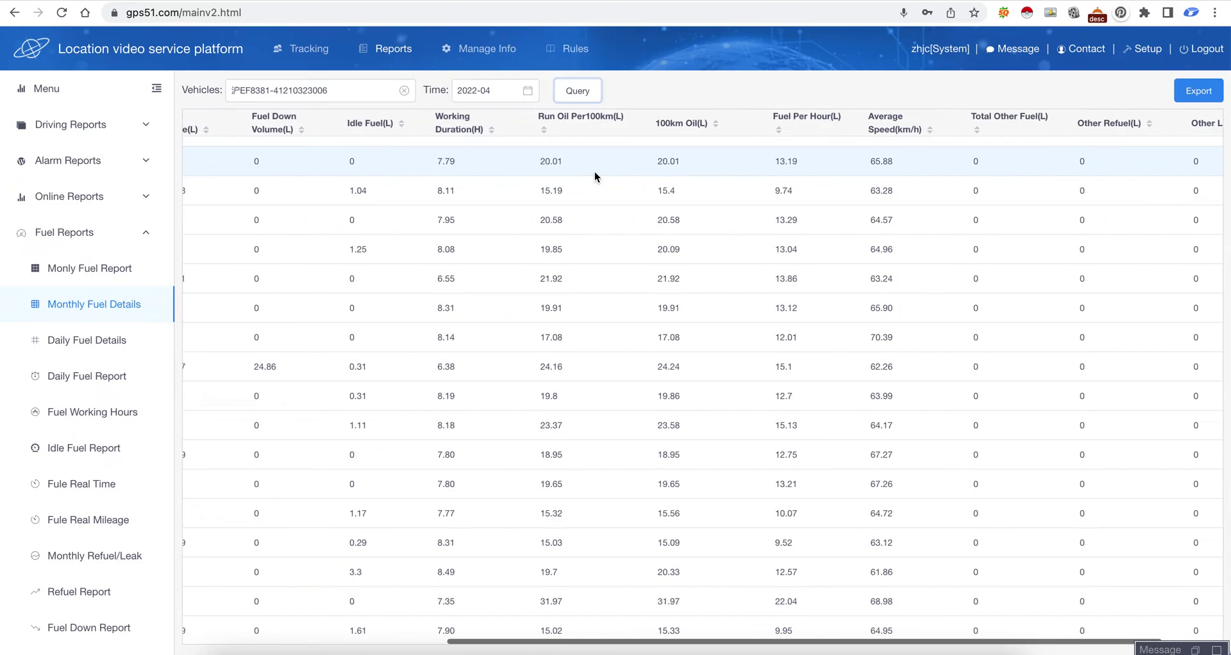
- Open the Daily Fuel Details report, set its date to 2022-04-26, query it for the selected vehicle and view the result row
left_click(98, 351)
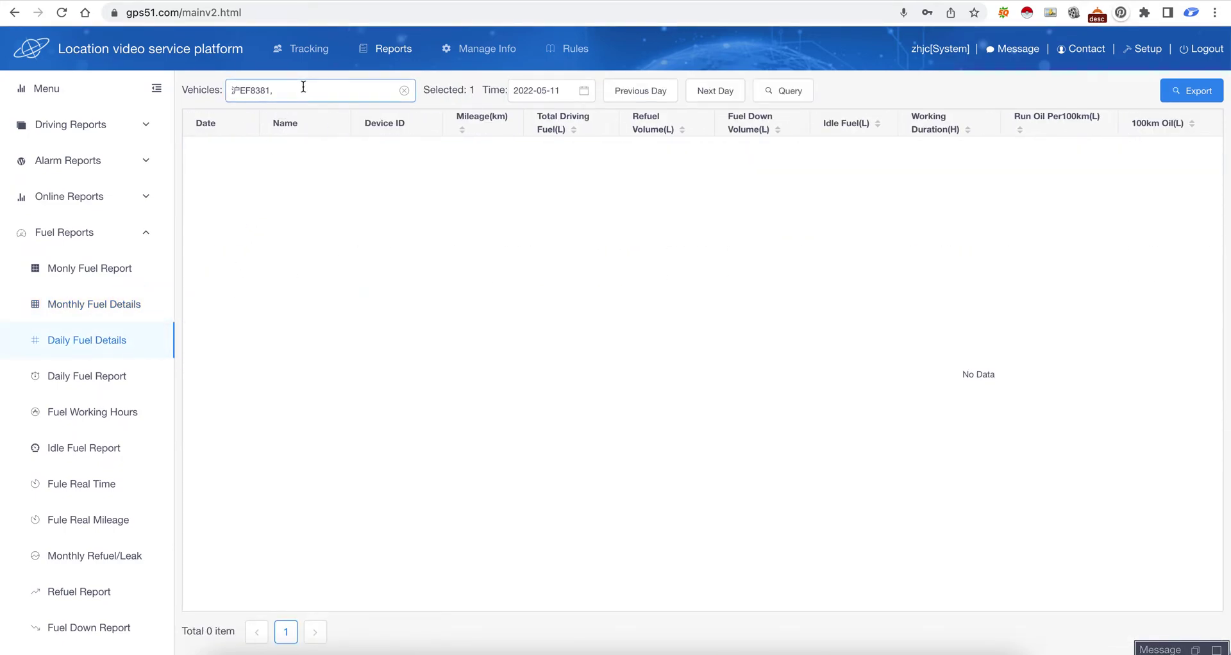
left_click(555, 90)
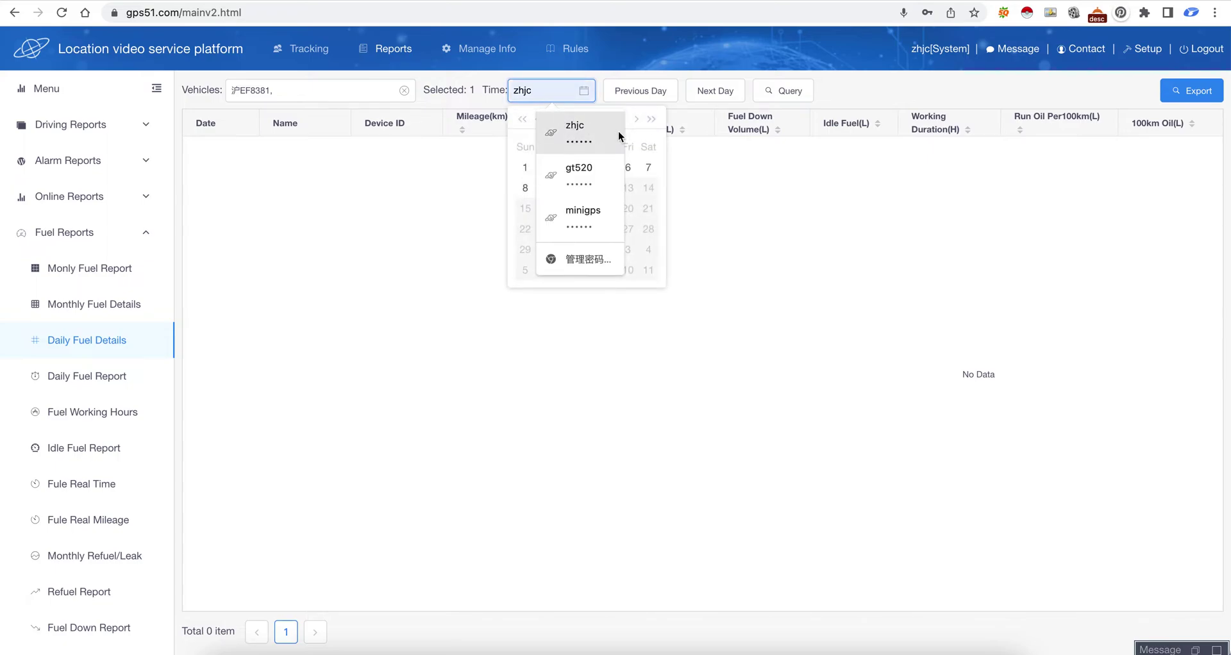
left_click(572, 90)
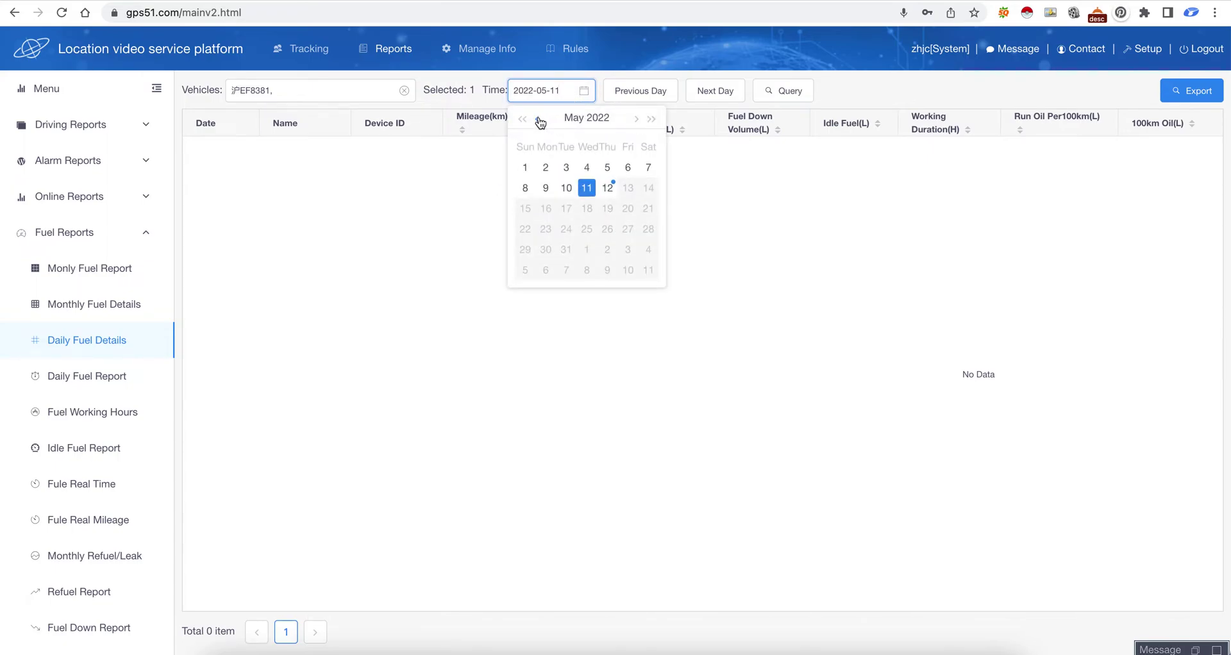
left_click(539, 119)
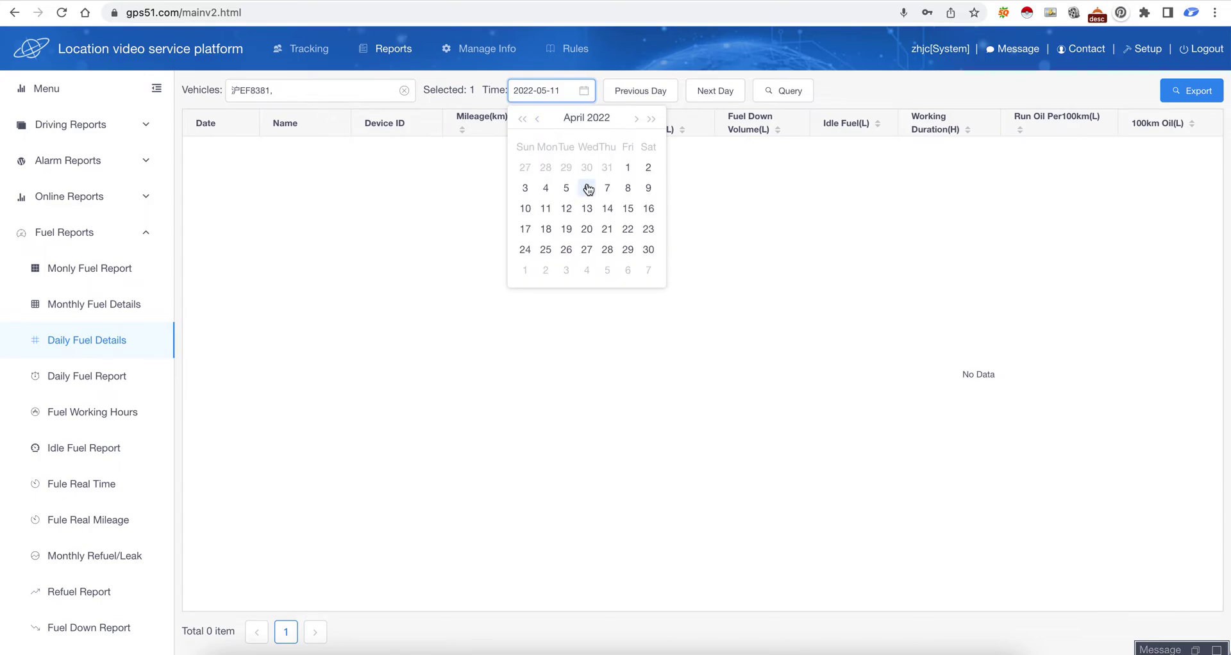
left_click(567, 250)
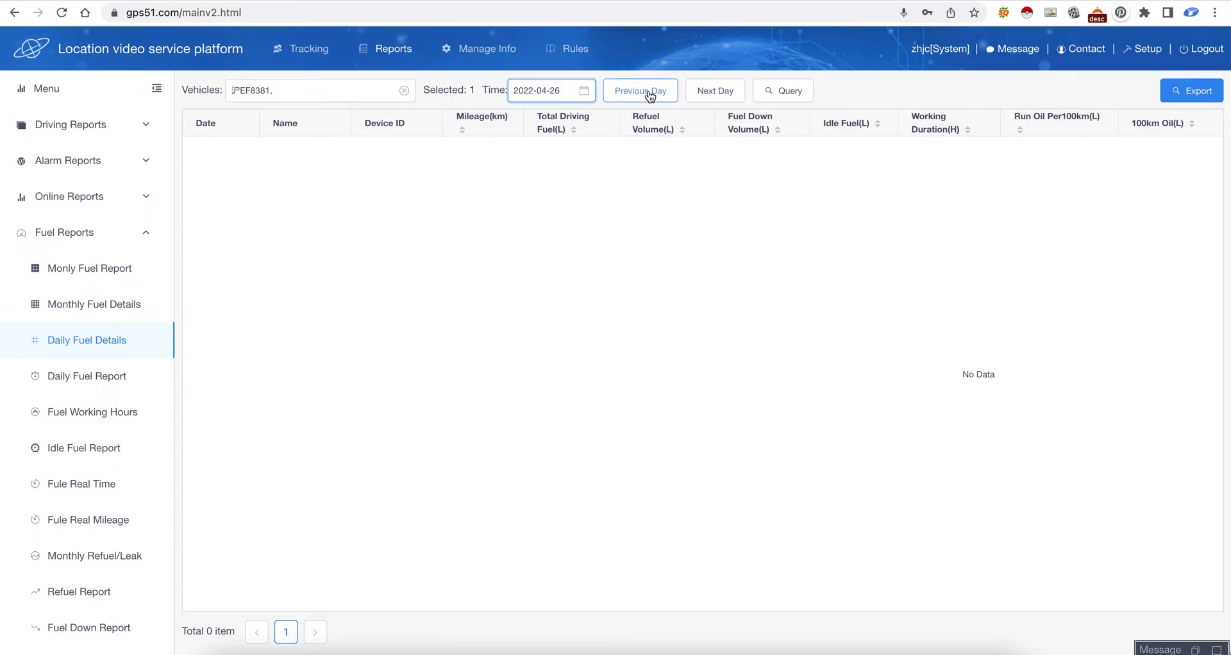
left_click(787, 91)
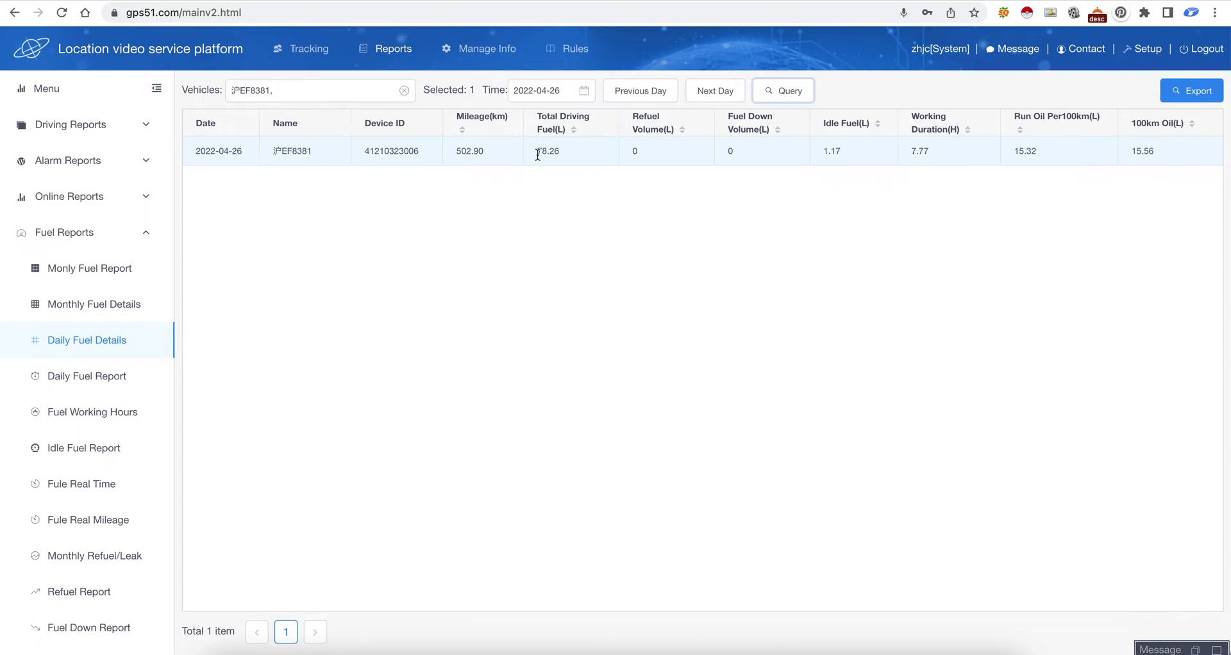
scroll(619, 157, "right", 2)
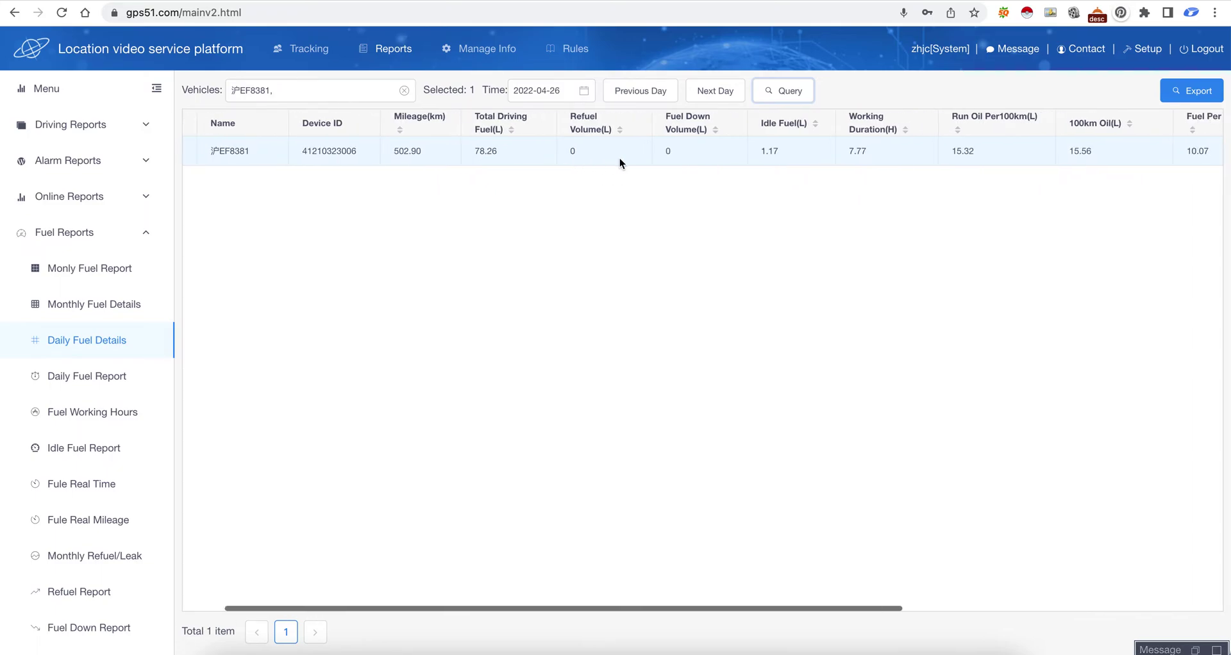
- Open the Daily Fuel Report, set the period to 2022-04-20 through 2022-04-29 and query it for the same vehicle
left_click(111, 376)
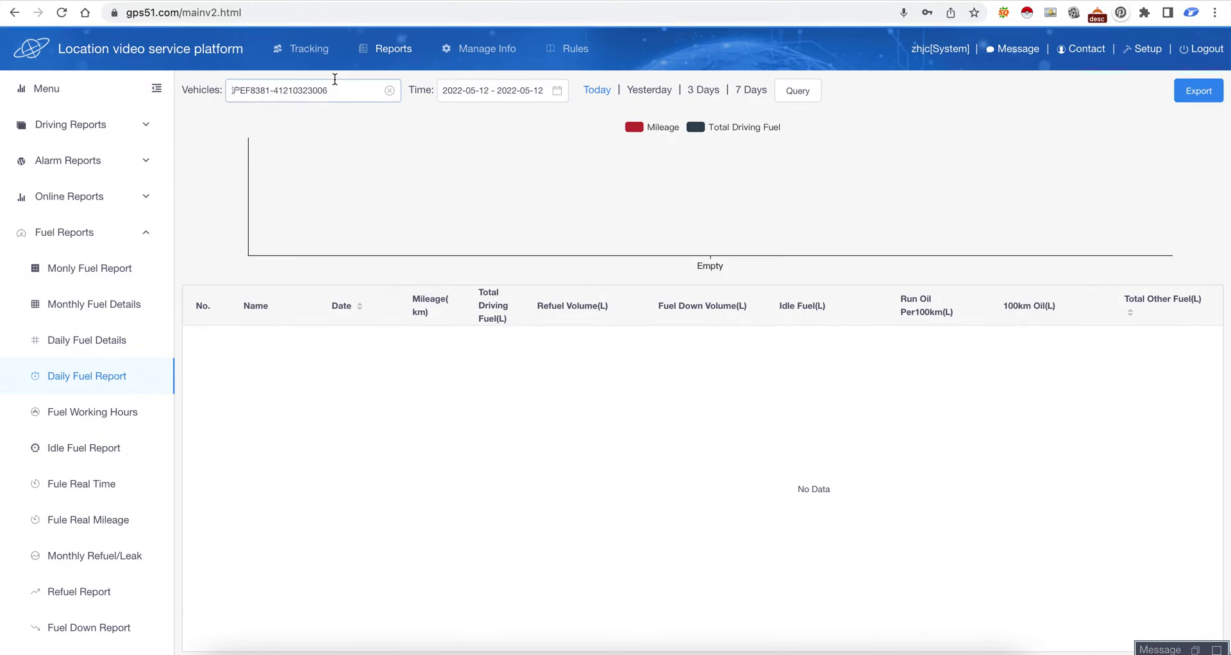
left_click(555, 92)
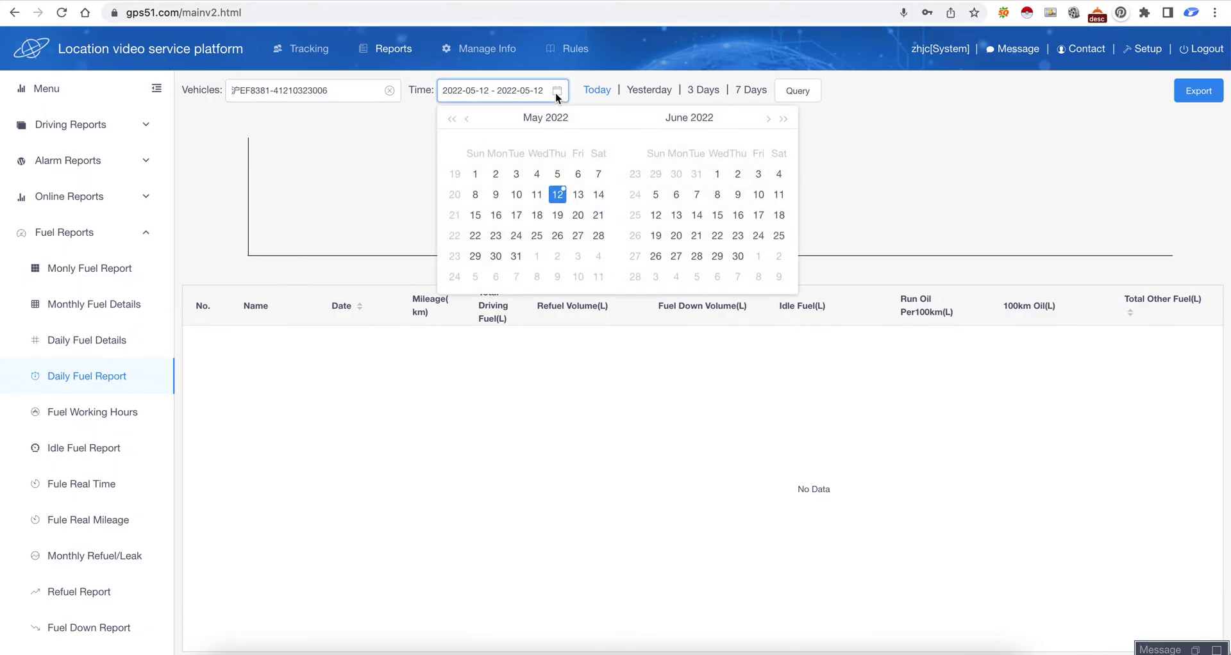
left_click(466, 119)
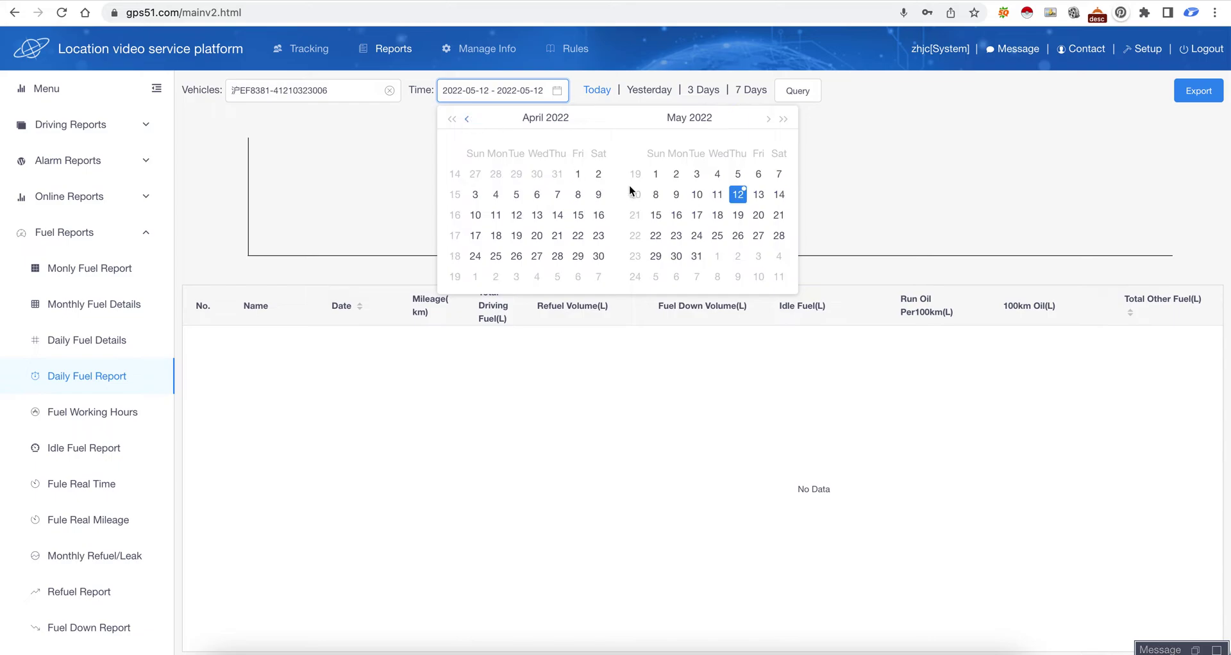
left_click(537, 237)
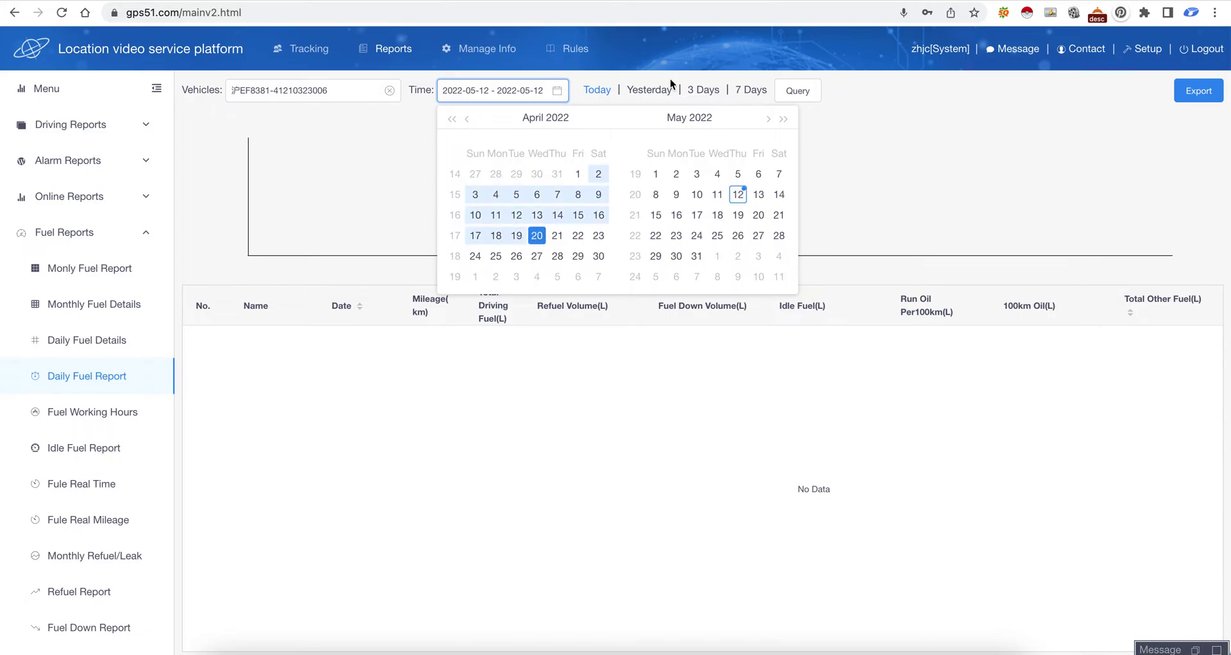
left_click(576, 257)
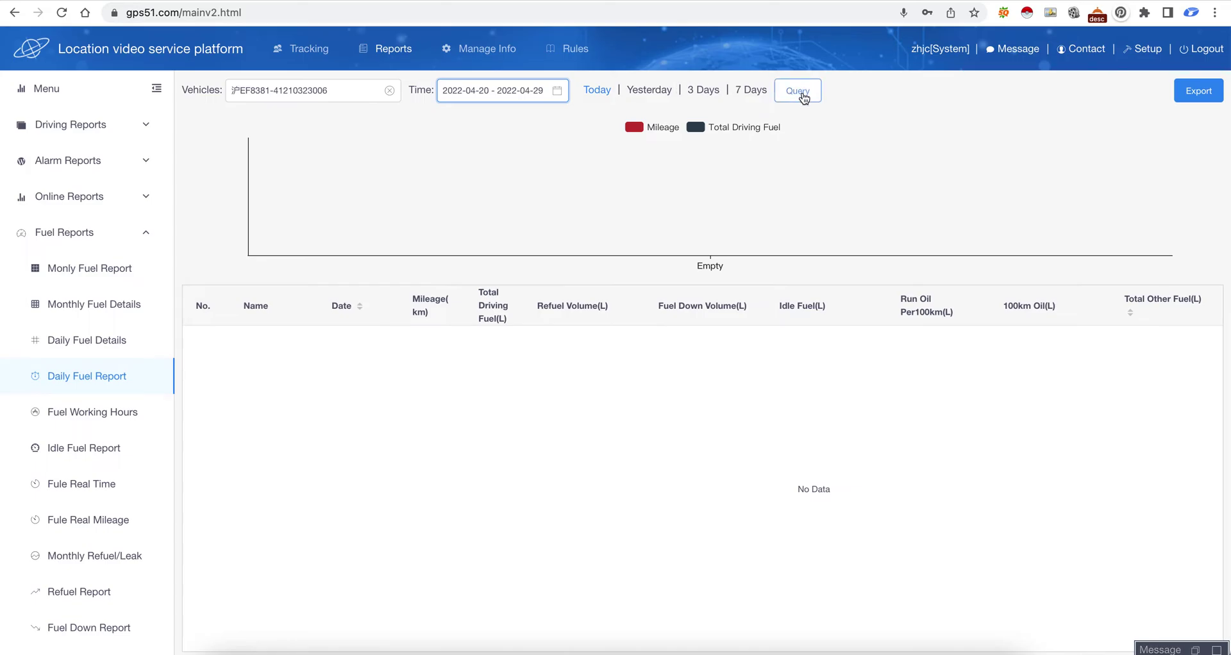
left_click(801, 94)
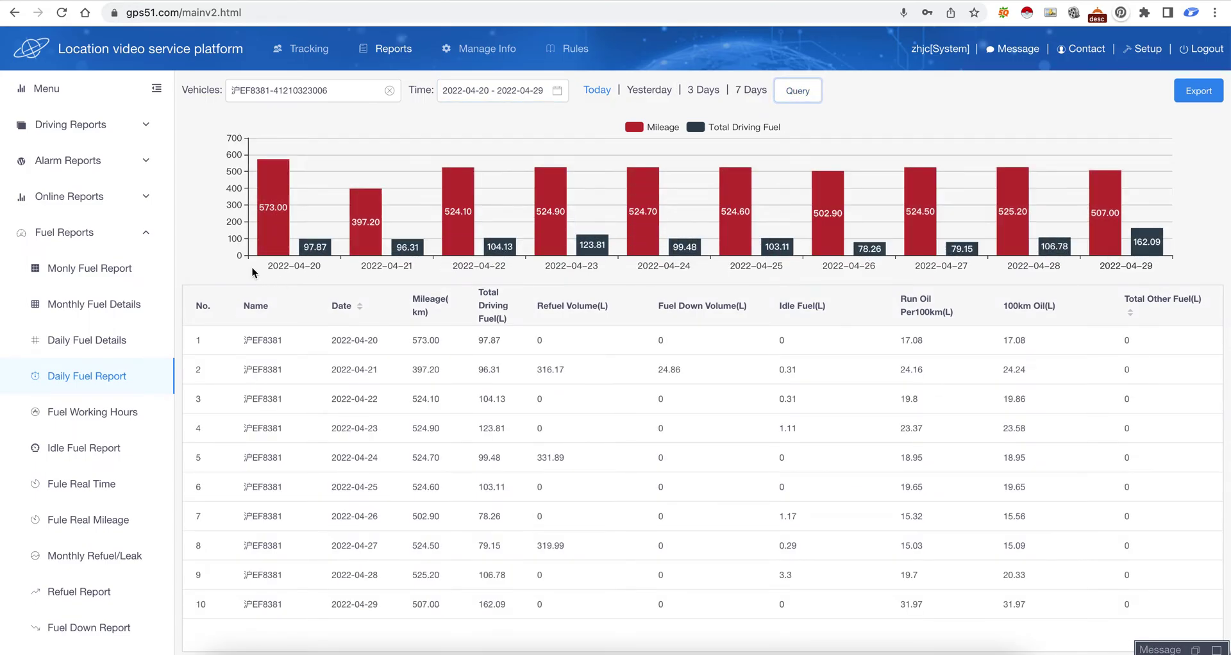
mouse_move(263, 253)
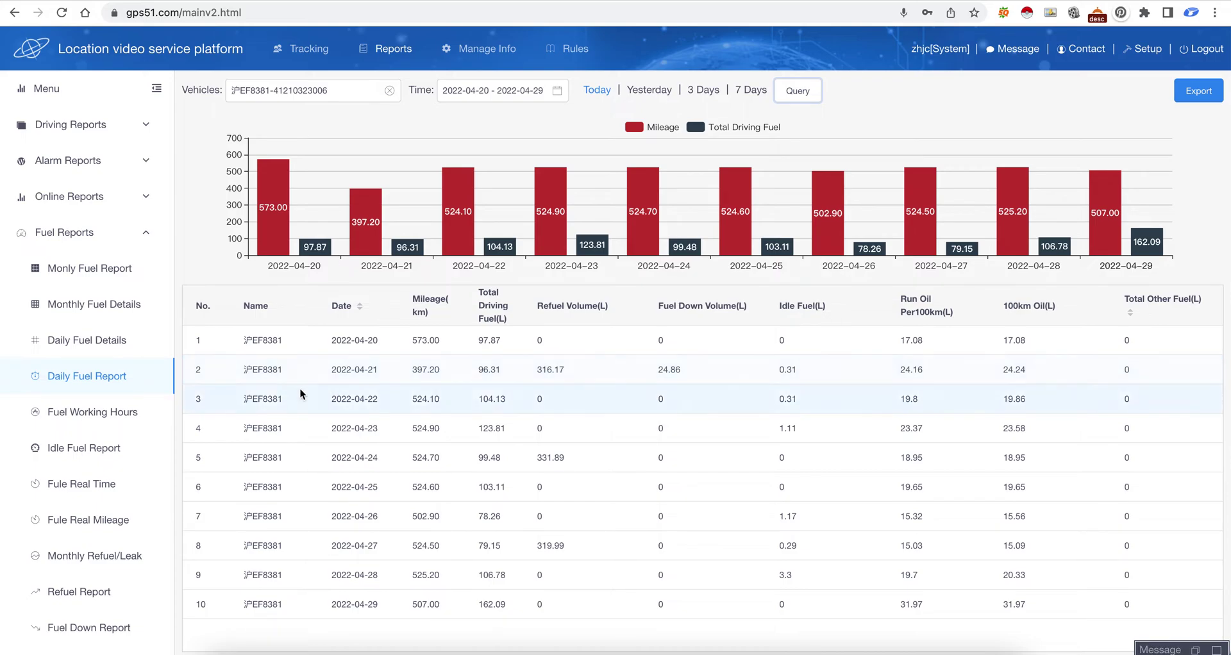
- Glance at the Idle Fuel Report, and query the Fule Real Time report for 2022-04-07 through 2022-04-14
scroll(101, 442, "down", 1)
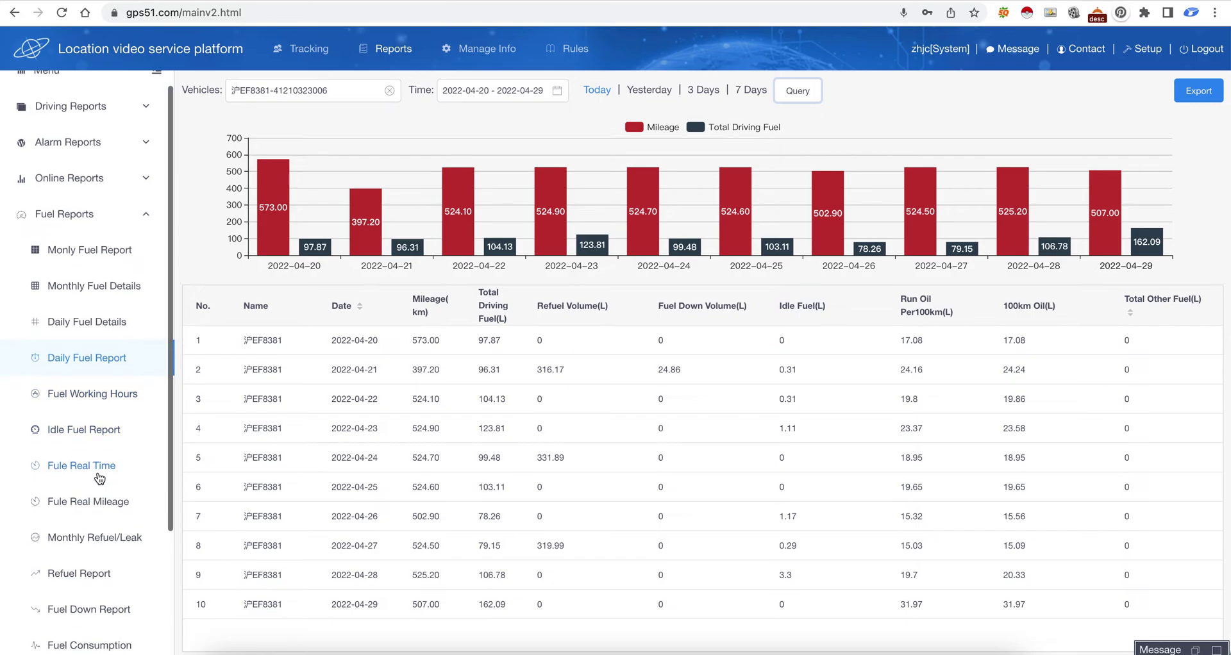
left_click(95, 438)
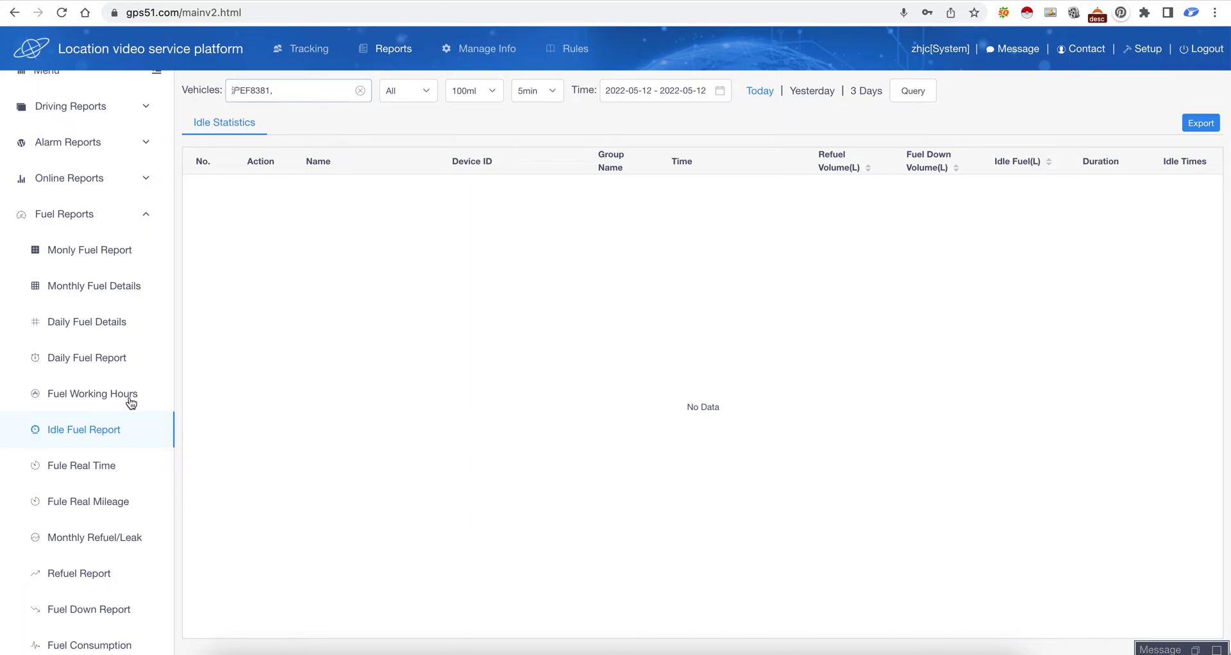
left_click(105, 468)
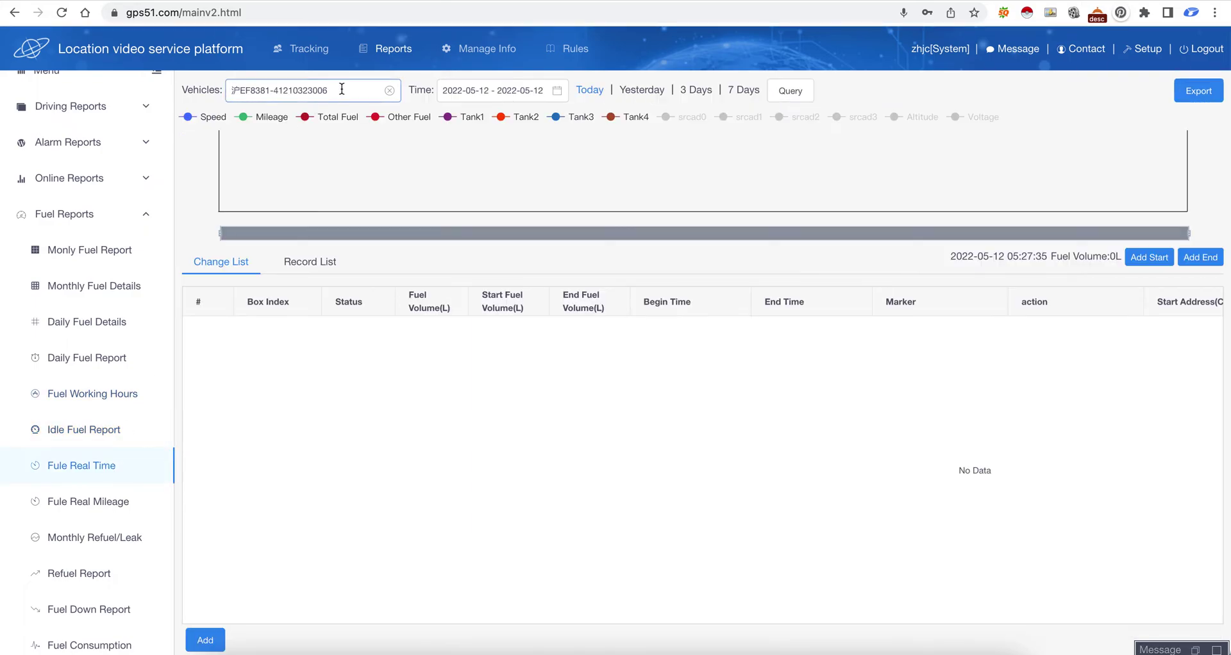
left_click(468, 91)
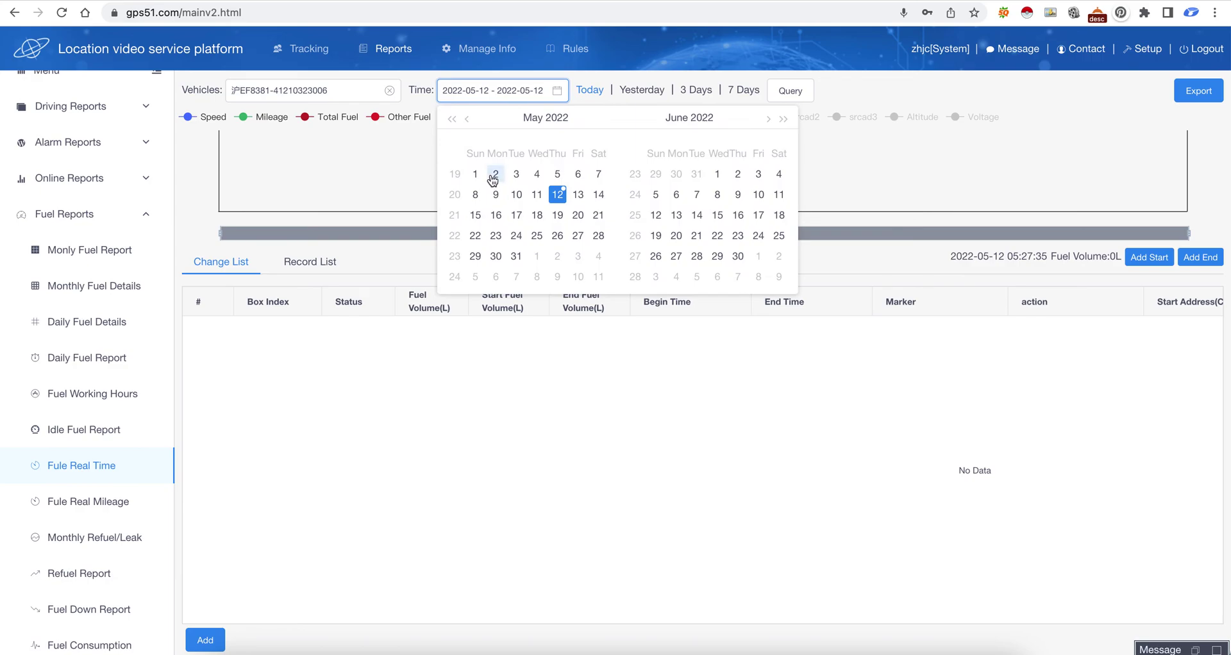
left_click(466, 119)
left_click(558, 196)
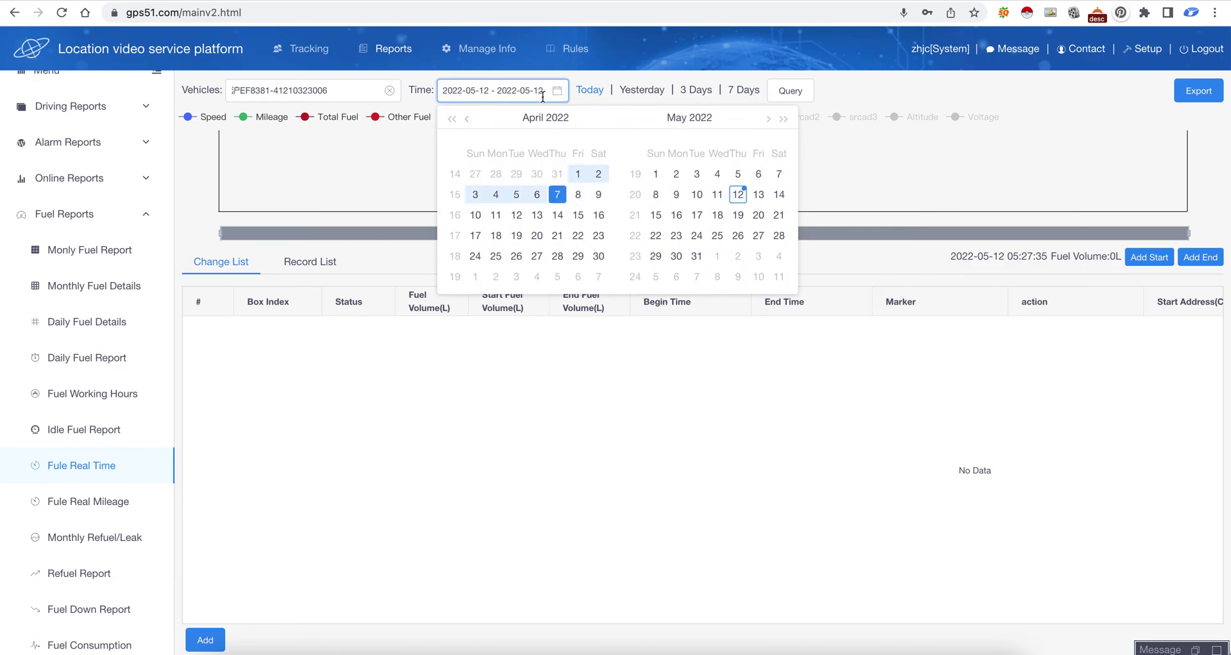
left_click(557, 216)
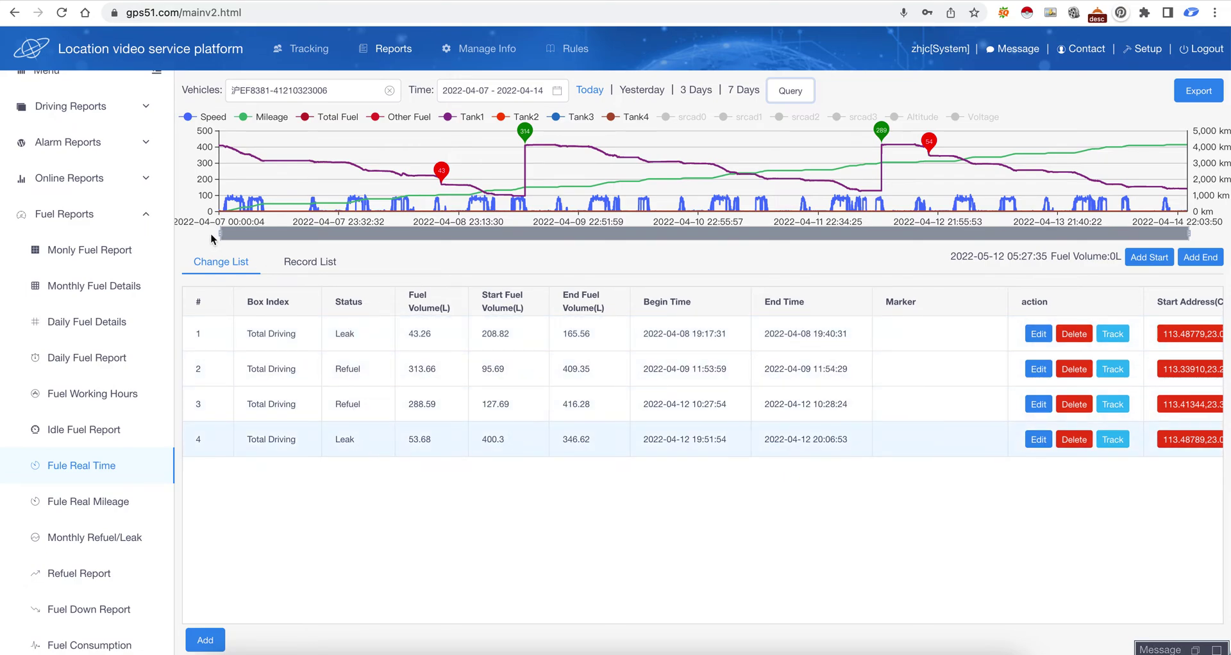
- Show the Record List of the real-time fuel report and review its records across all columns
left_click(305, 260)
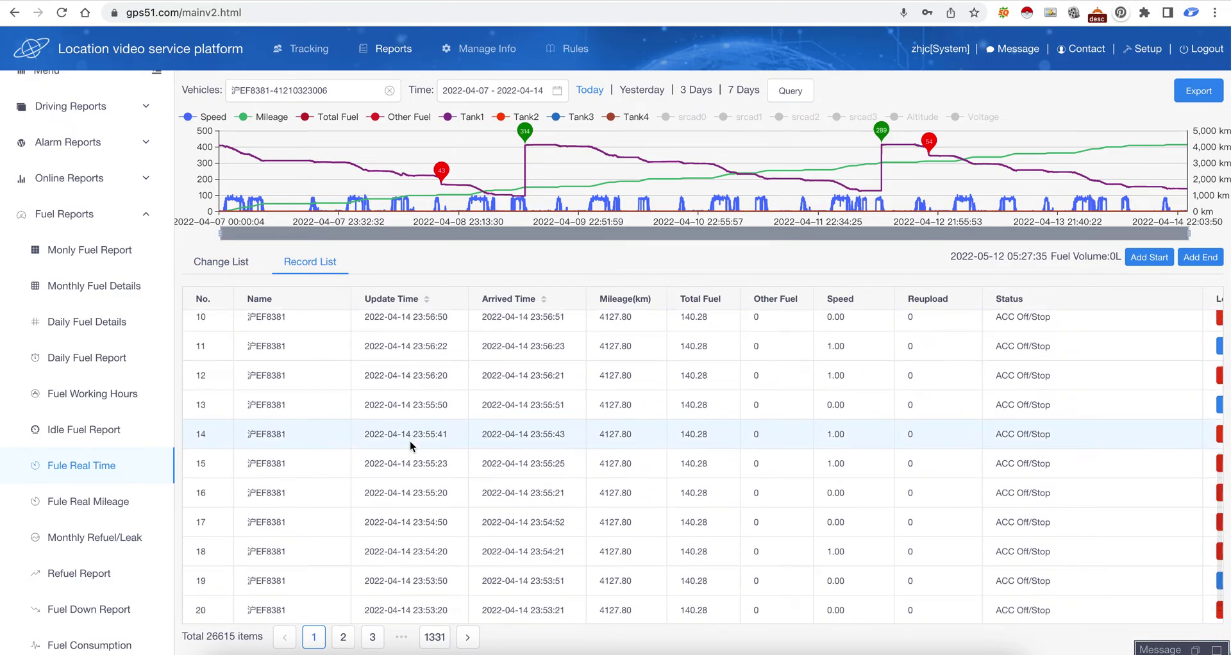
scroll(516, 447, "up", 2)
scroll(586, 443, "right", 3)
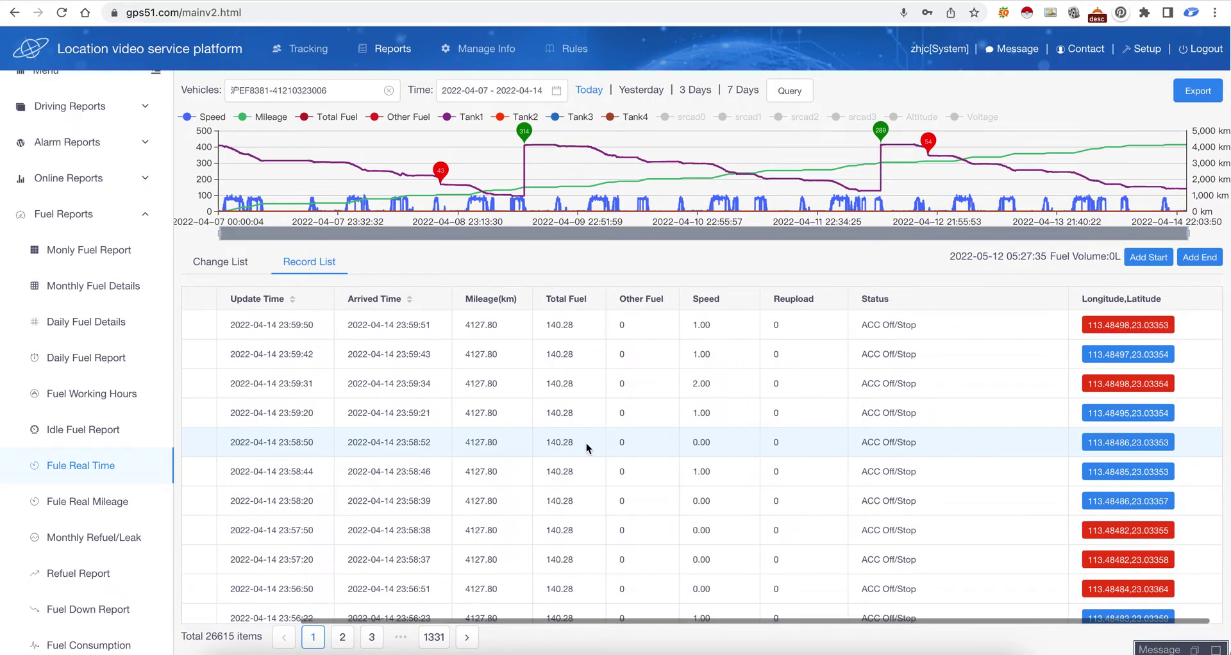
scroll(585, 444, "left", 3)
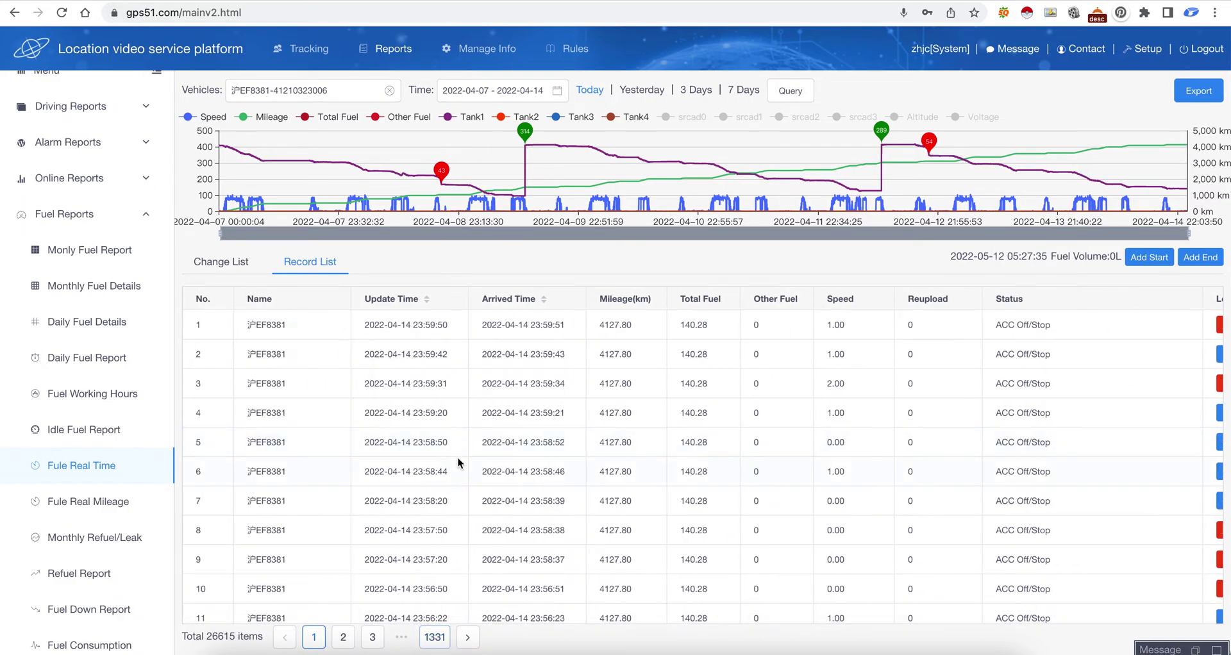
scroll(456, 457, "down", 4)
- Open the Monthly Refuel/Leak report, set its month to 2022-04 and query it for the same vehicle
scroll(96, 491, "down", 1)
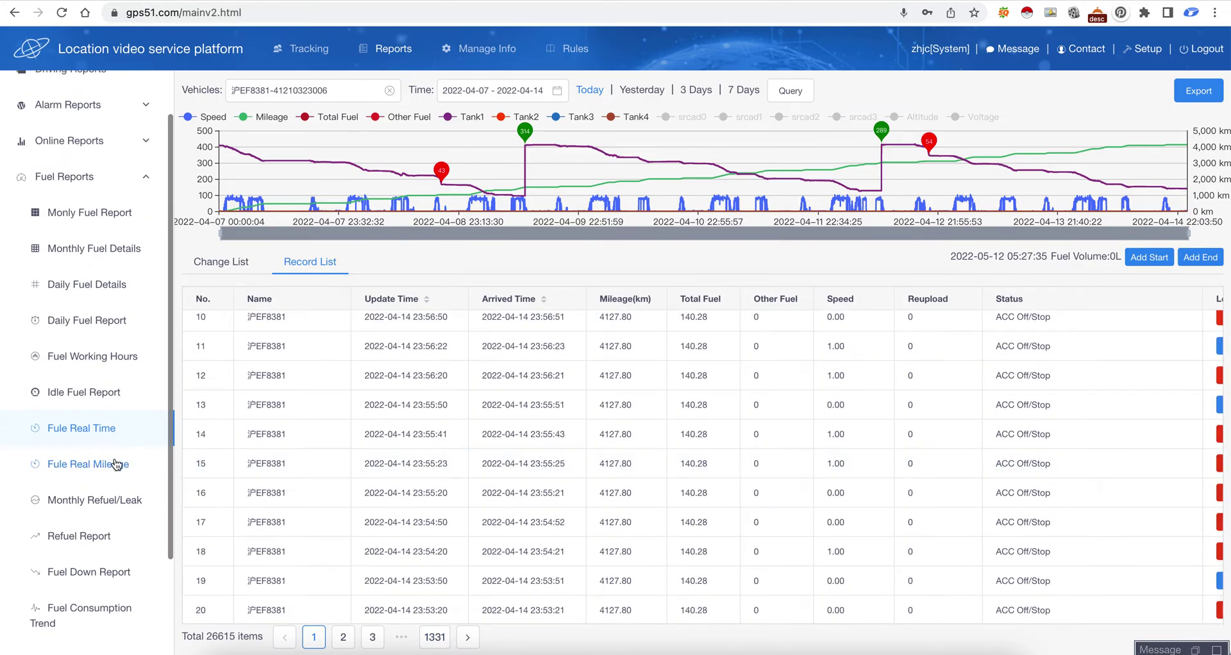
left_click(97, 501)
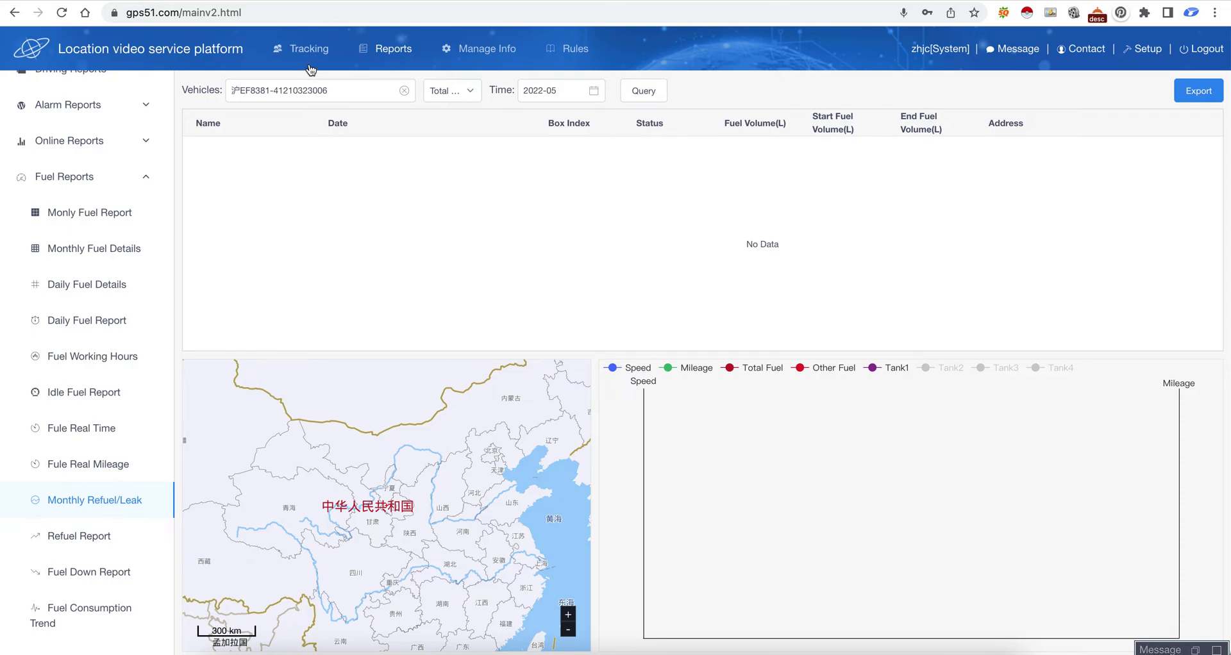
left_click(301, 82)
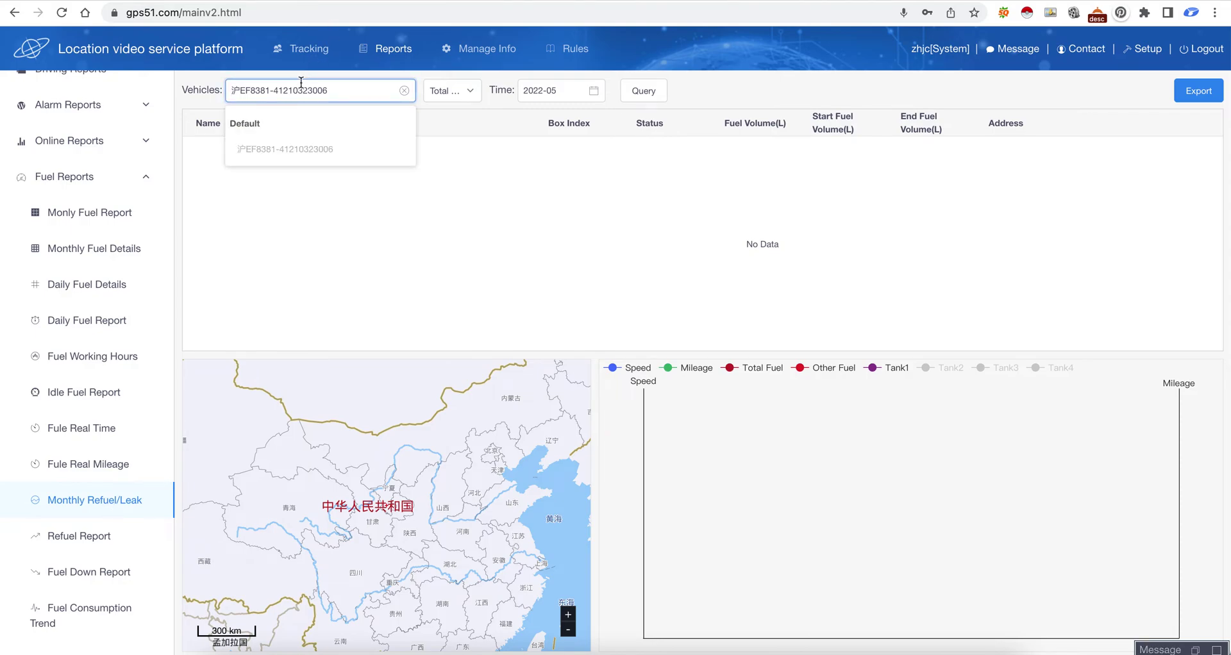
left_click(594, 96)
left_click(549, 192)
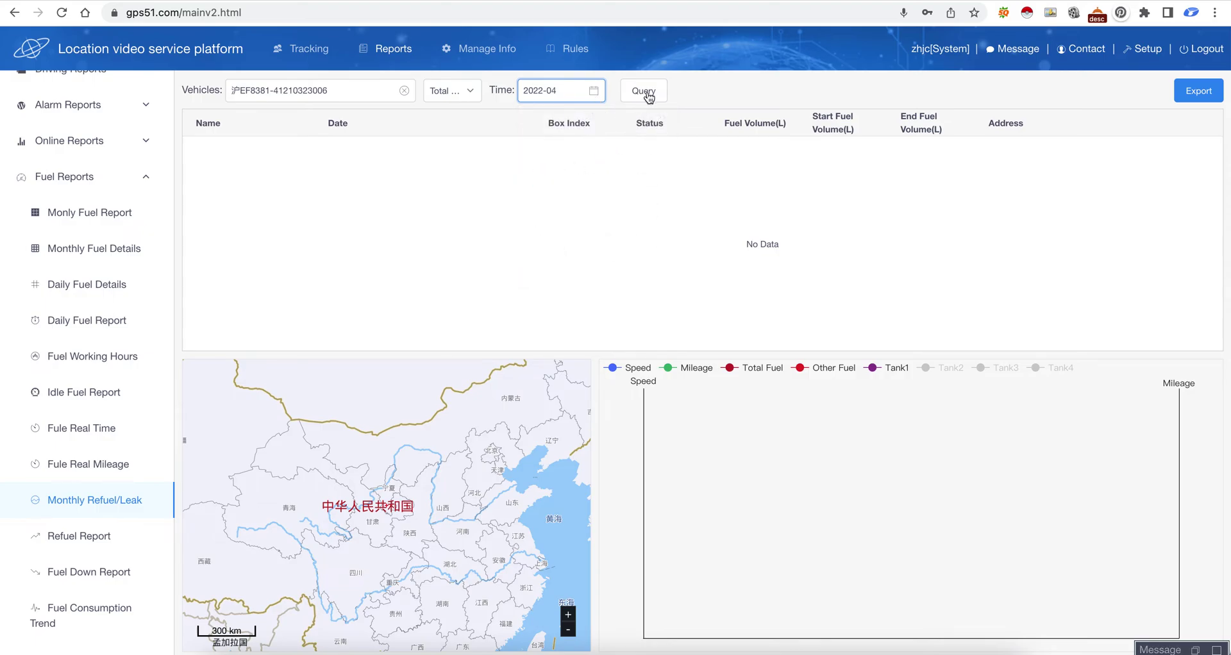
left_click(643, 91)
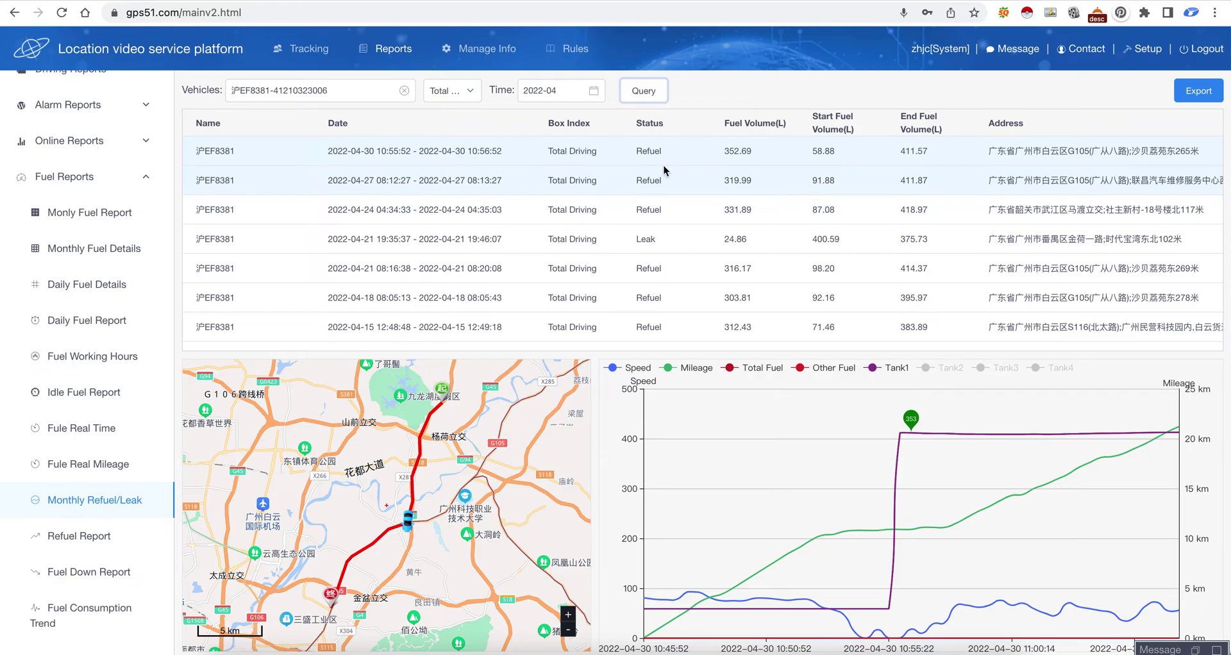
- Inspect the map and fuel curve of the April 27, 24 and 21 events, and review the remaining refuel and leak rows
left_click(628, 188)
left_click(627, 212)
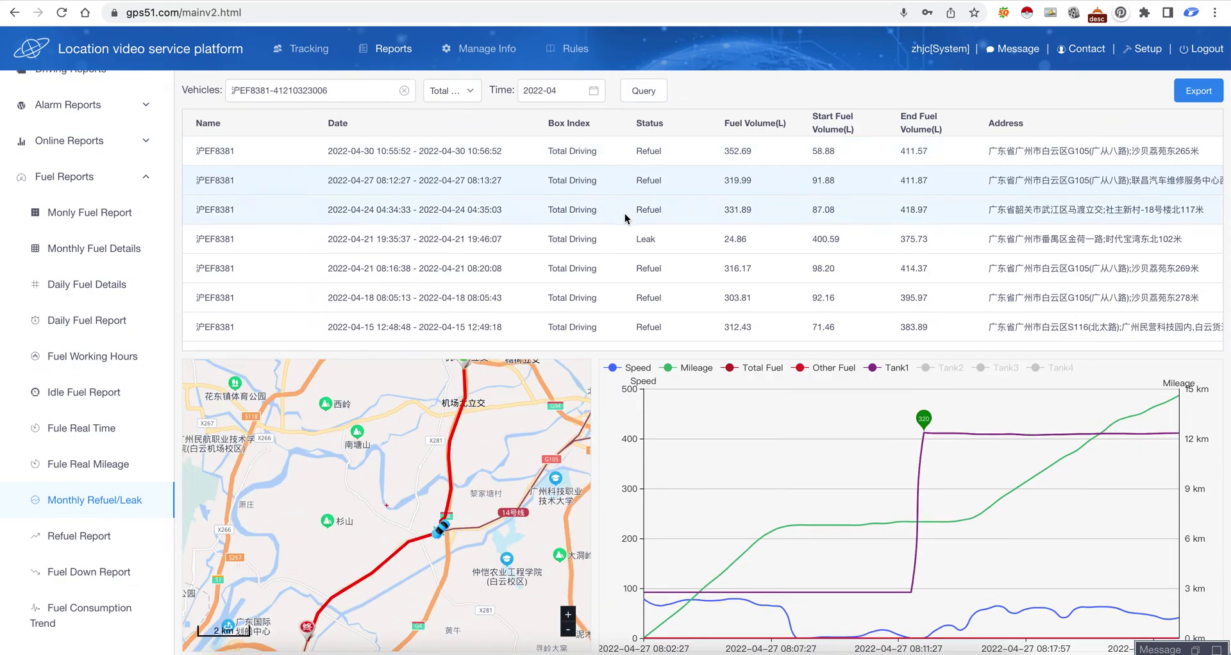
left_click(617, 246)
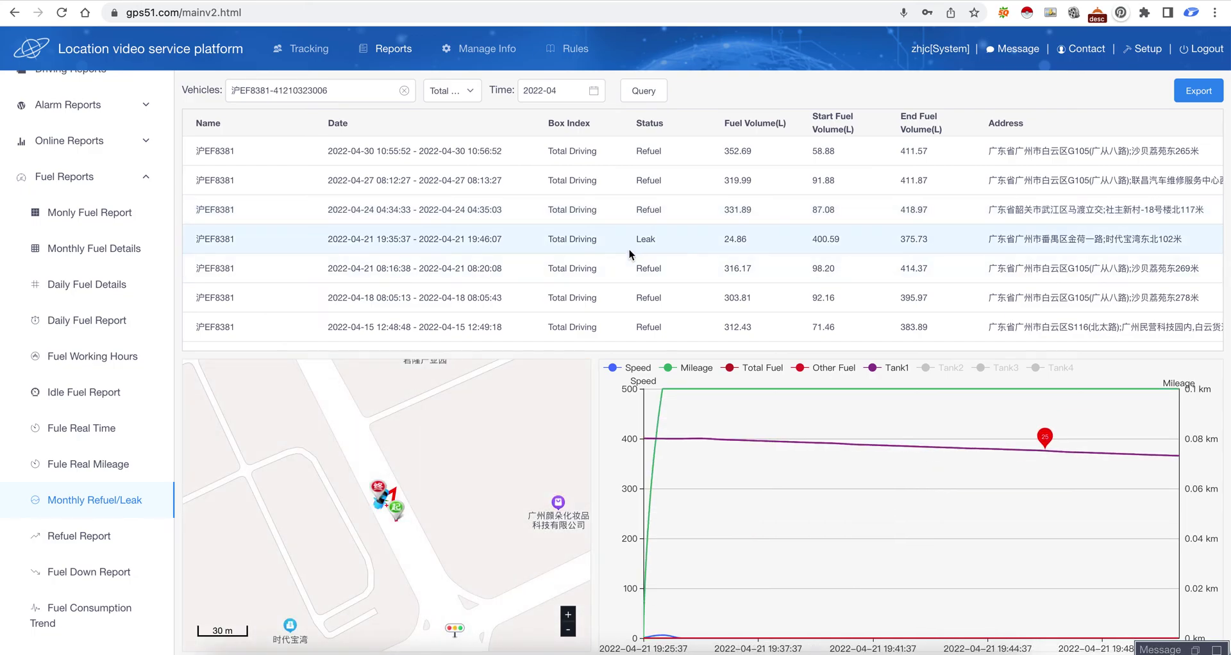
left_click(632, 271)
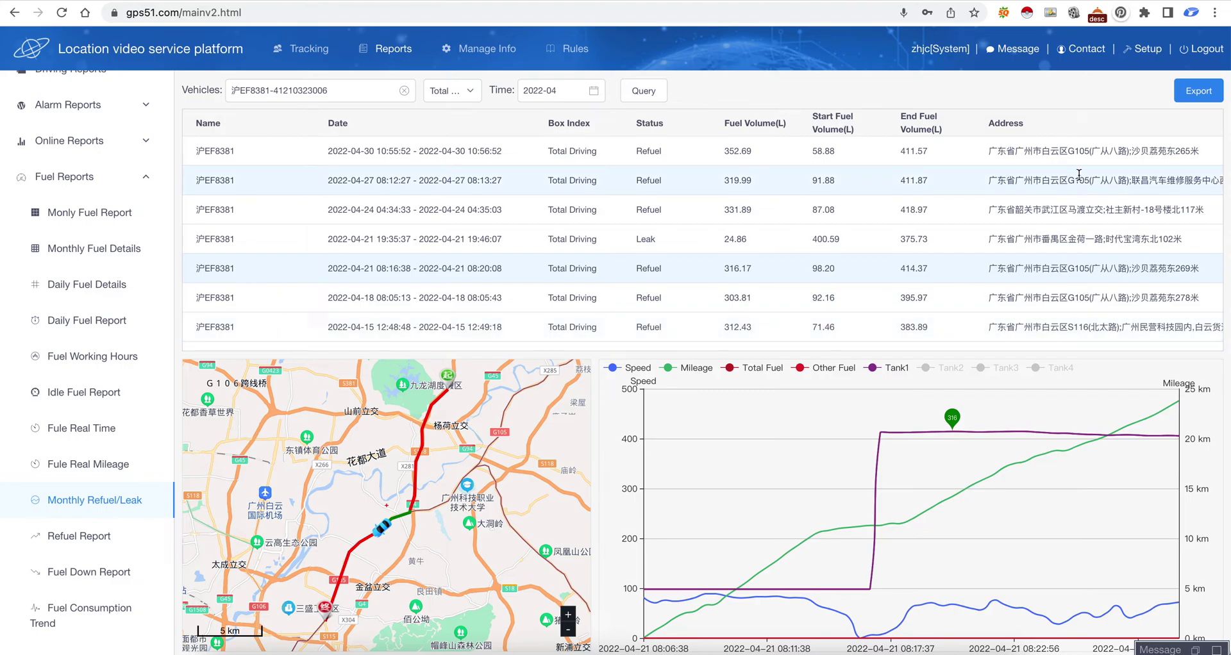
scroll(1113, 246, "down", 5)
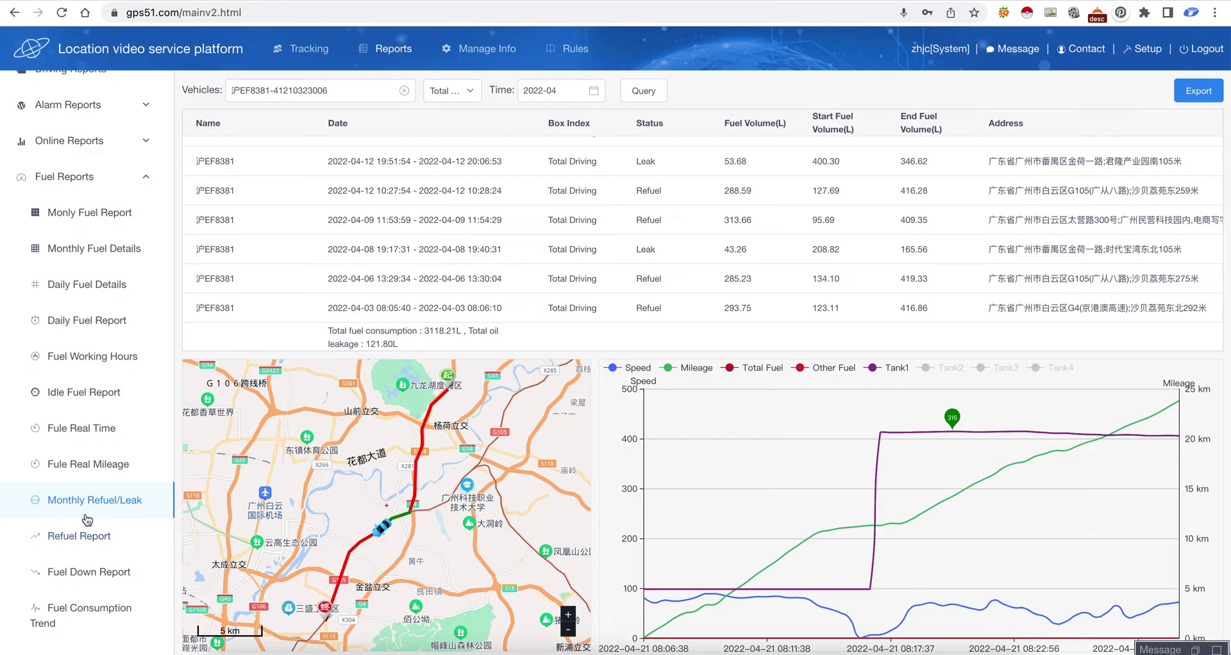
- Look at the Refuel Report's vehicle selection and the Manage Info overview, and return to the overview of all reports
left_click(118, 545)
left_click(345, 87)
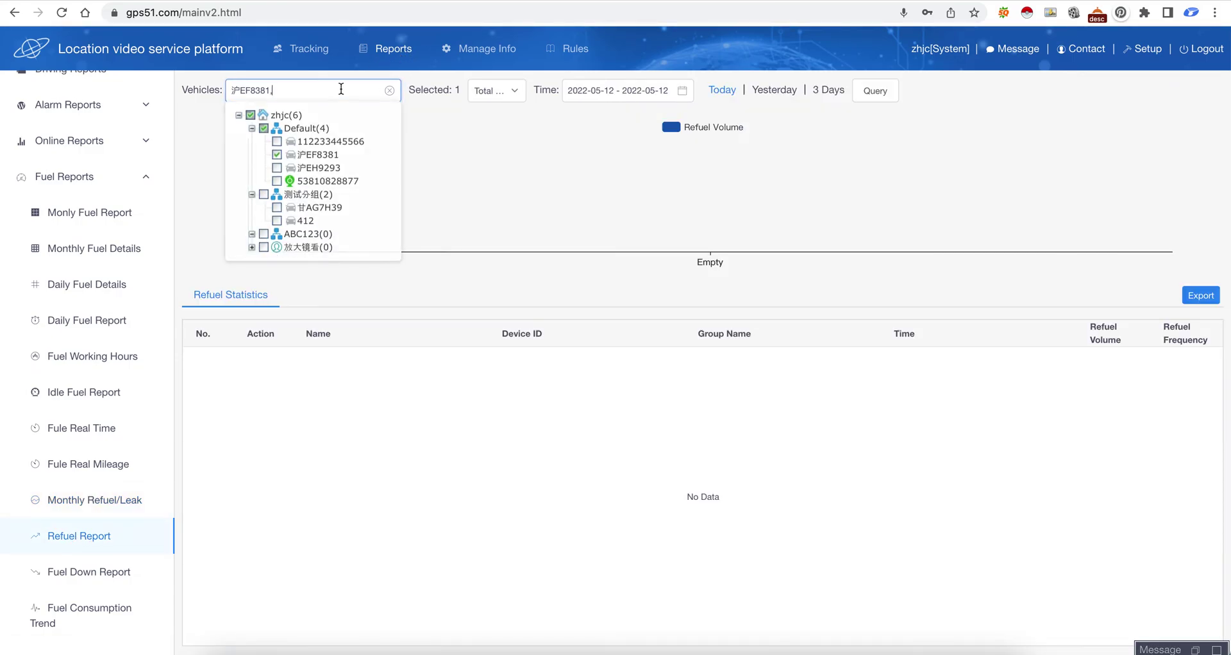
left_click(464, 65)
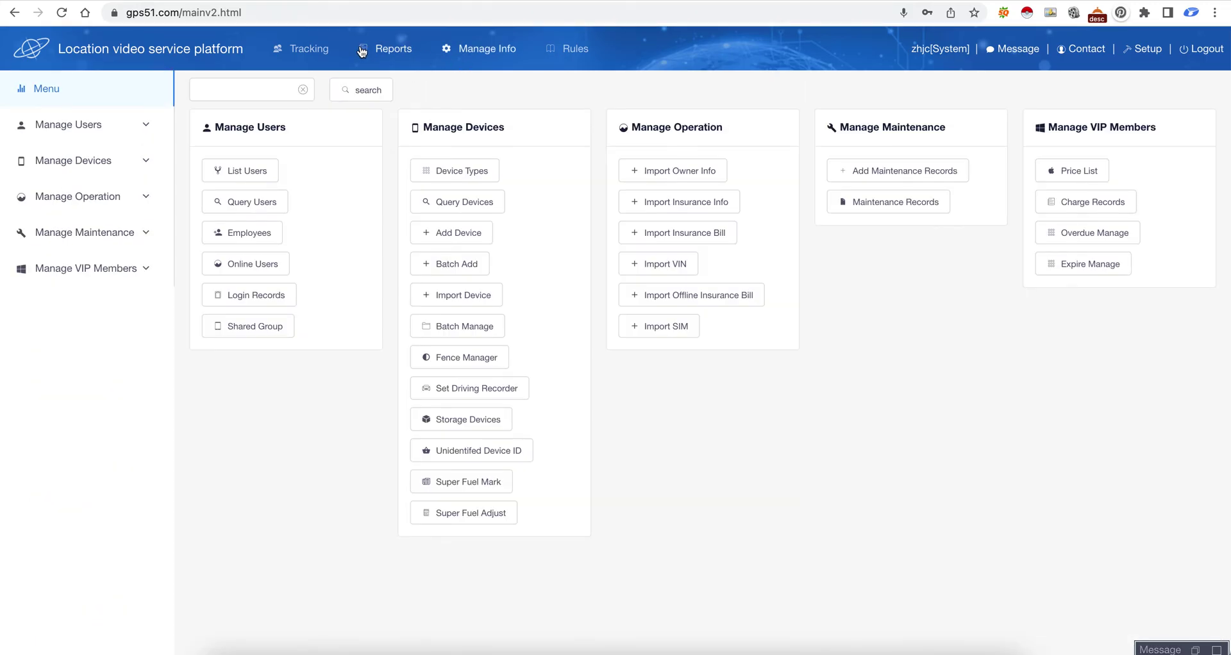
left_click(388, 51)
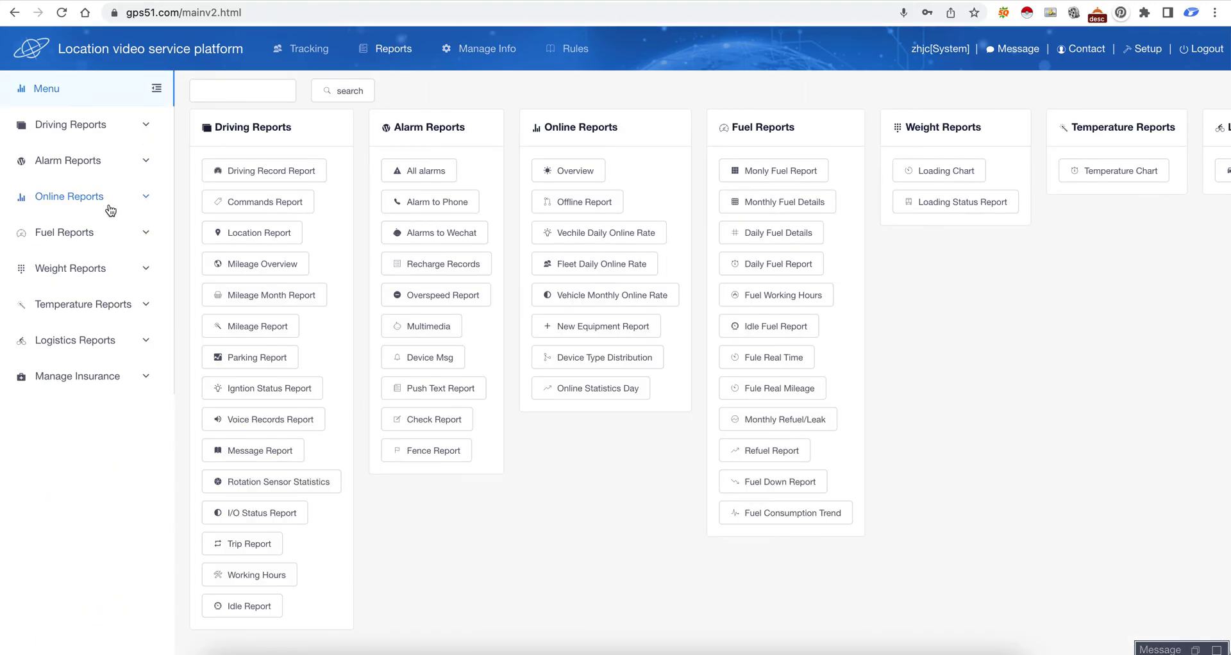
- Open the Refuel Report, set its period to 2022-04-07 through 2022-04-09 and query the selected vehicle's refuel statistics
left_click(114, 242)
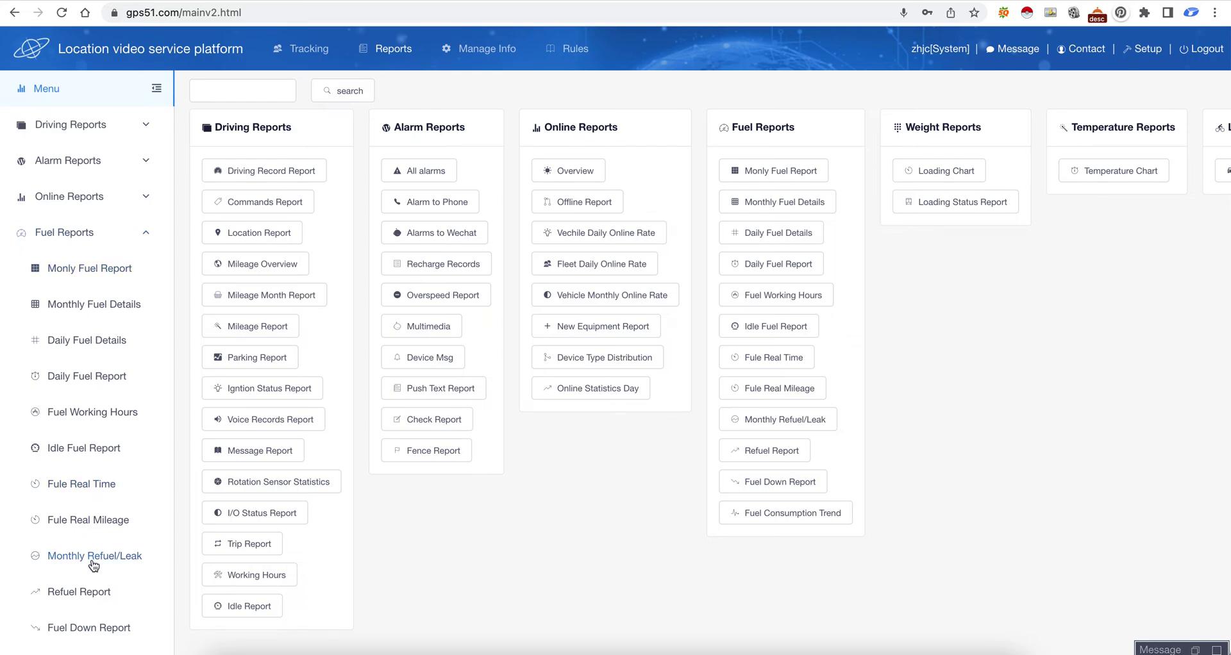
left_click(96, 603)
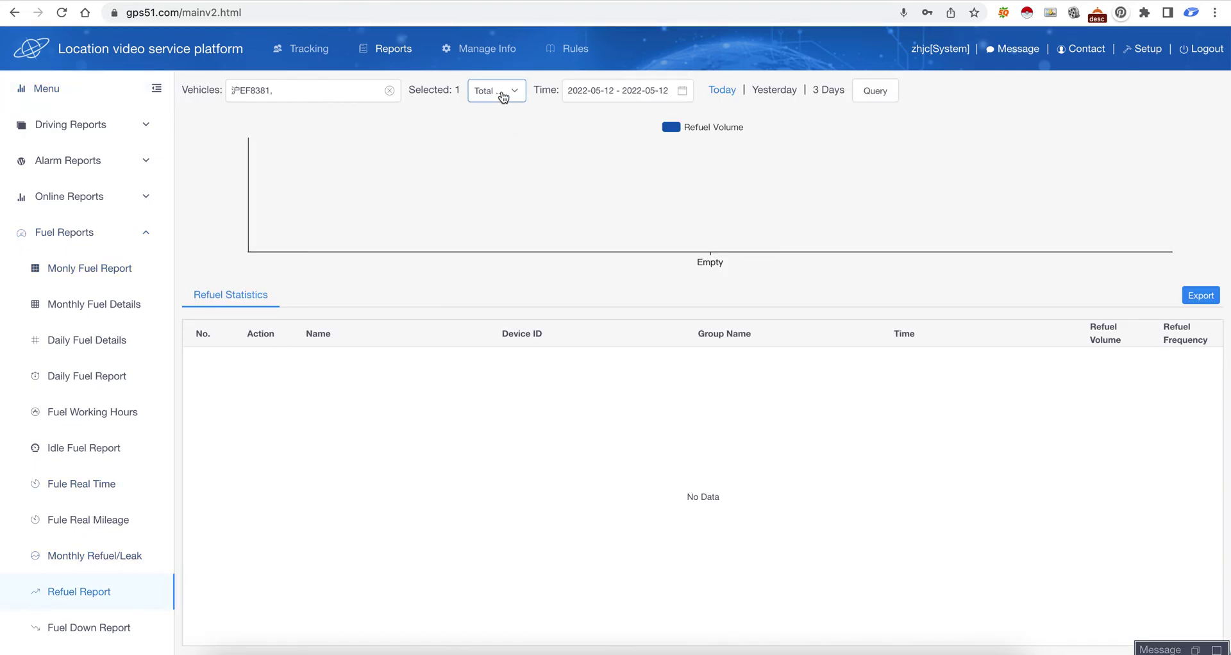
left_click(585, 92)
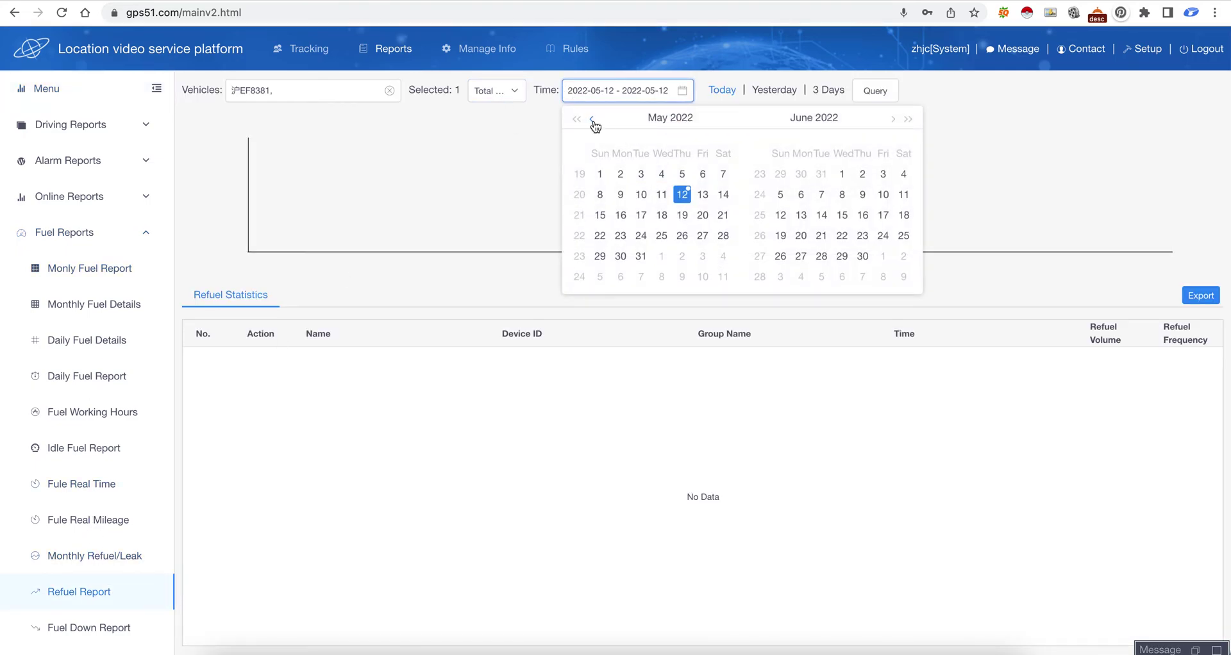
left_click(591, 119)
left_click(682, 194)
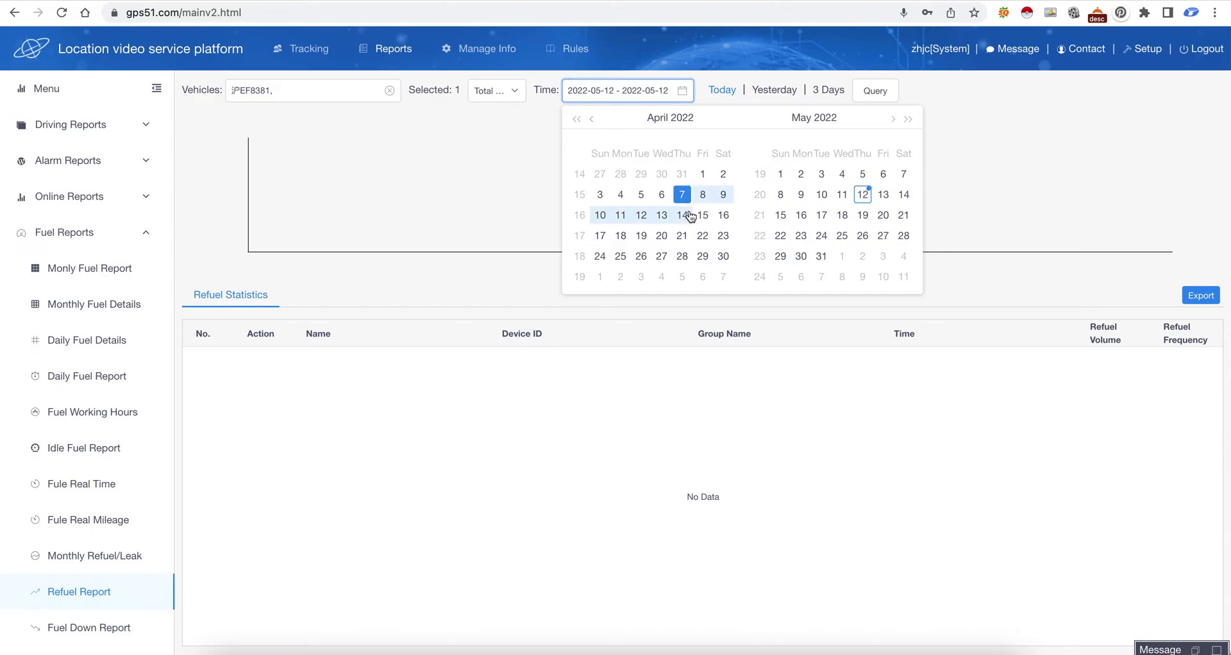
left_click(721, 195)
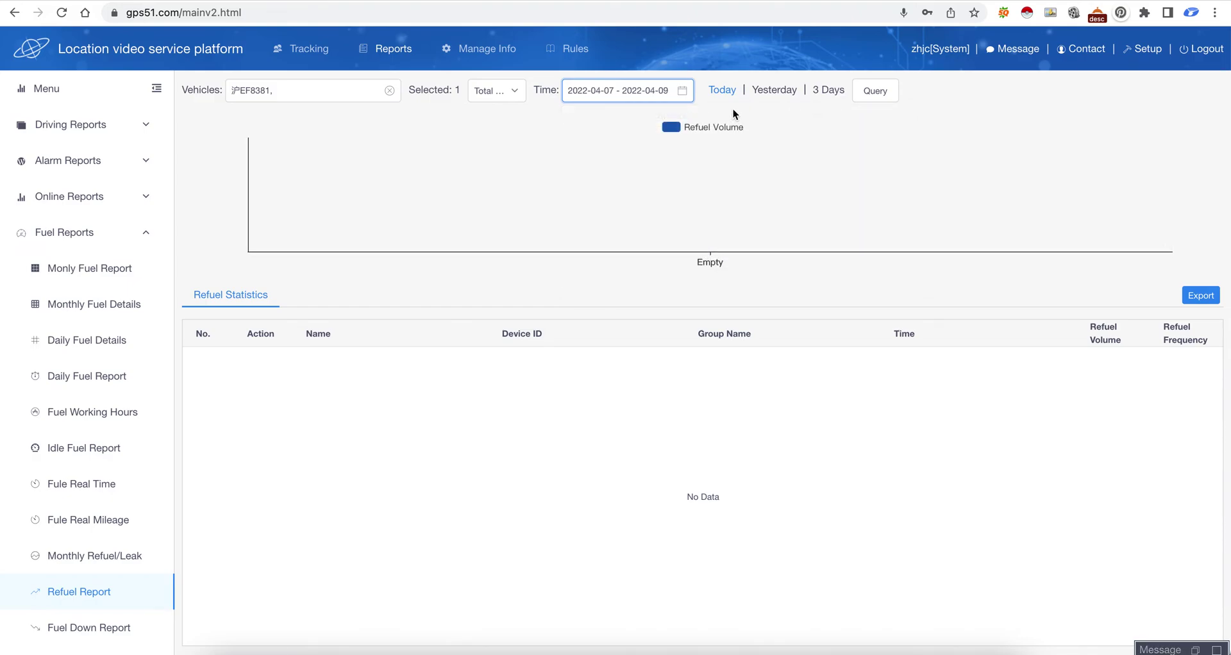
left_click(889, 91)
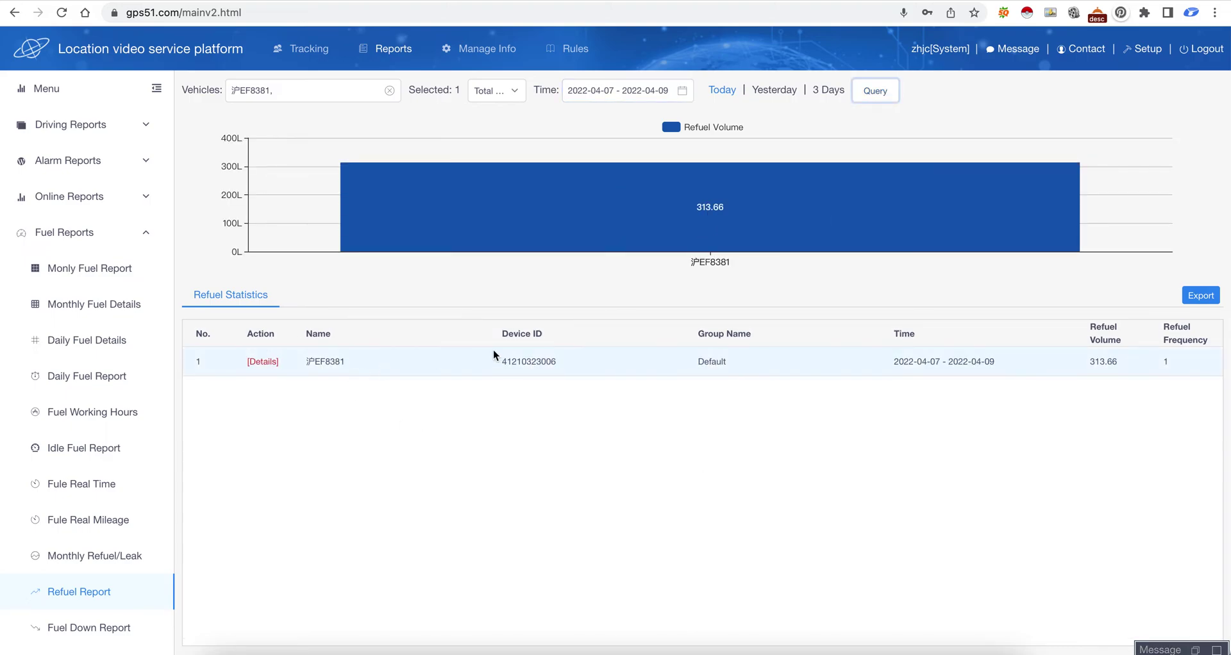
mouse_move(768, 169)
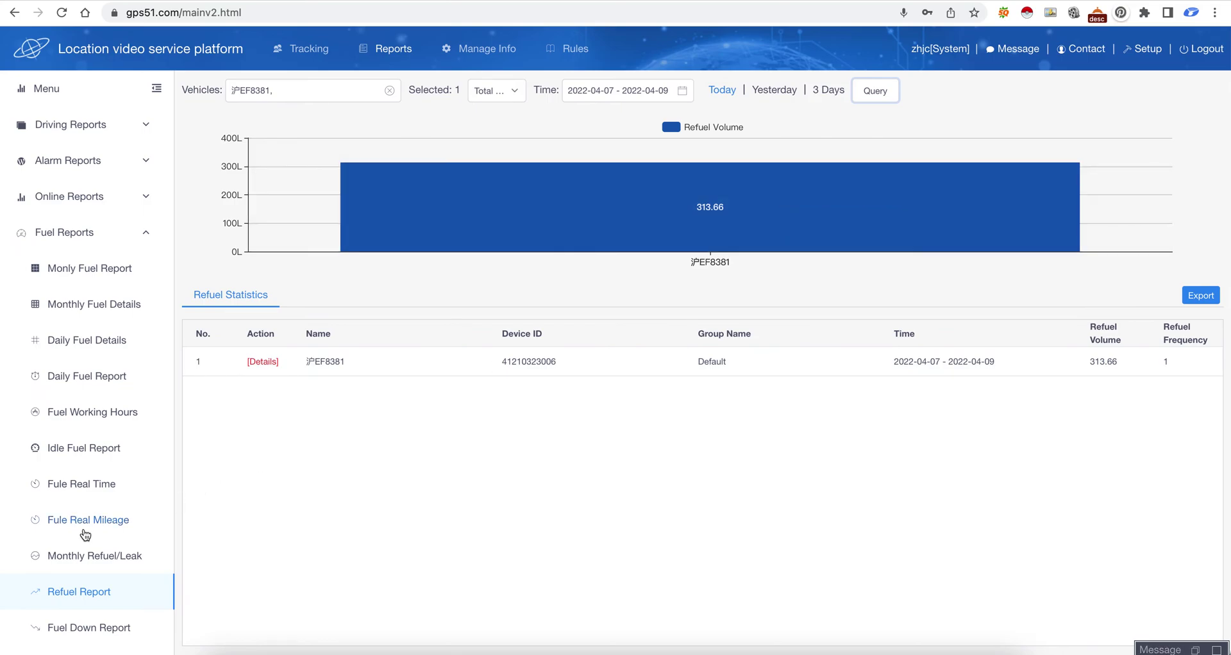
- Open the Fuel Down Report, set its period to 2022-04-01 through 2022-04-22 and query the selected vehicle
scroll(85, 535, "down", 2)
left_click(110, 500)
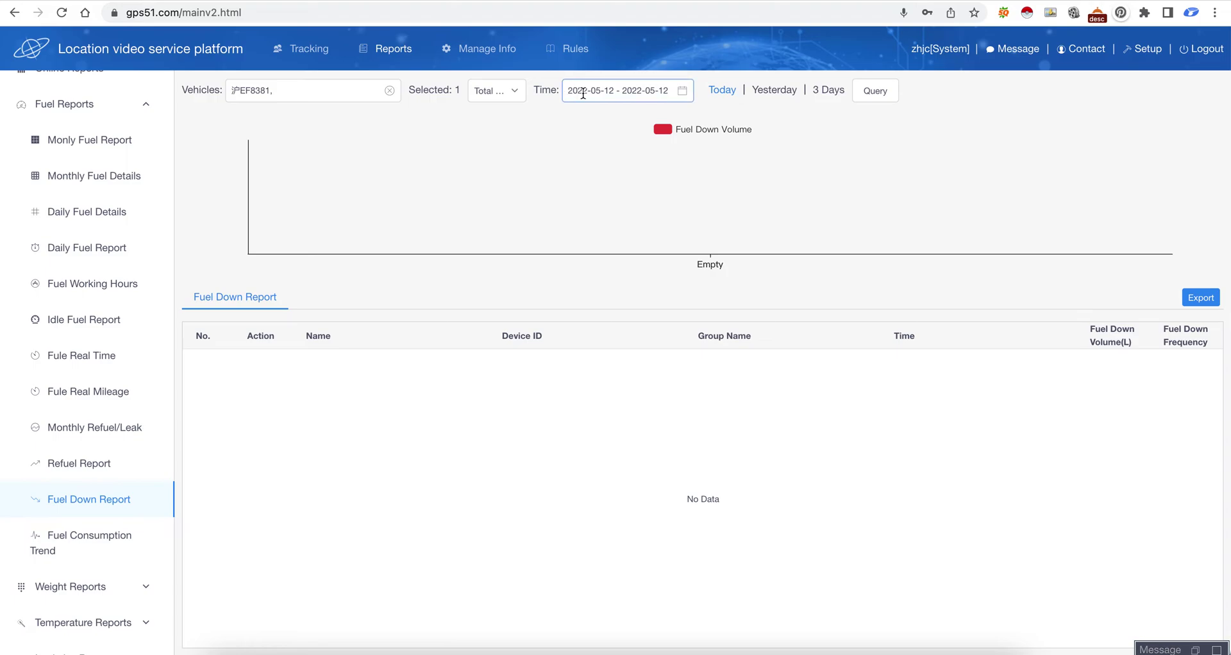
left_click(595, 92)
left_click(591, 119)
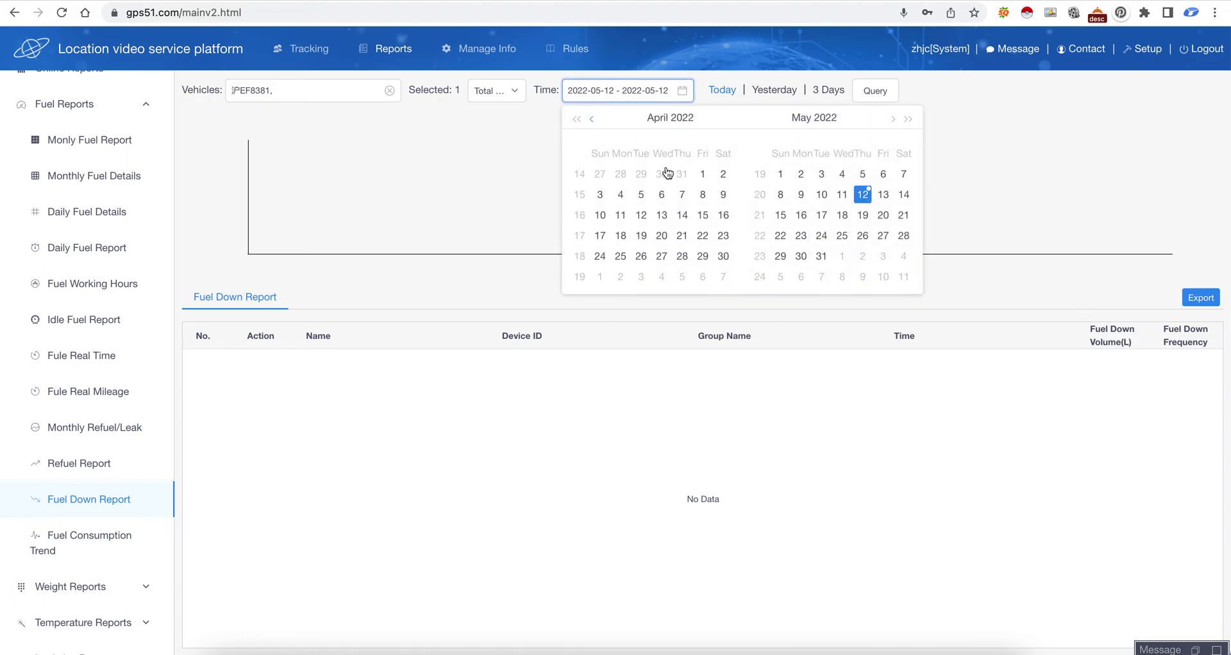
left_click(702, 174)
left_click(702, 235)
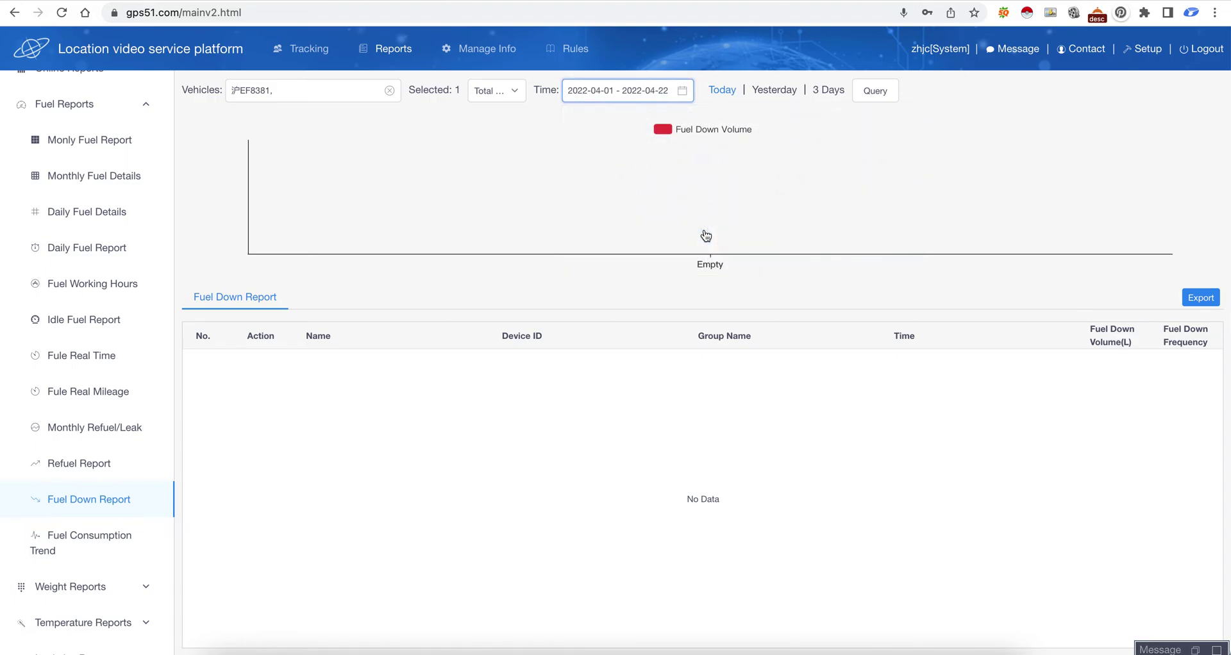
left_click(857, 98)
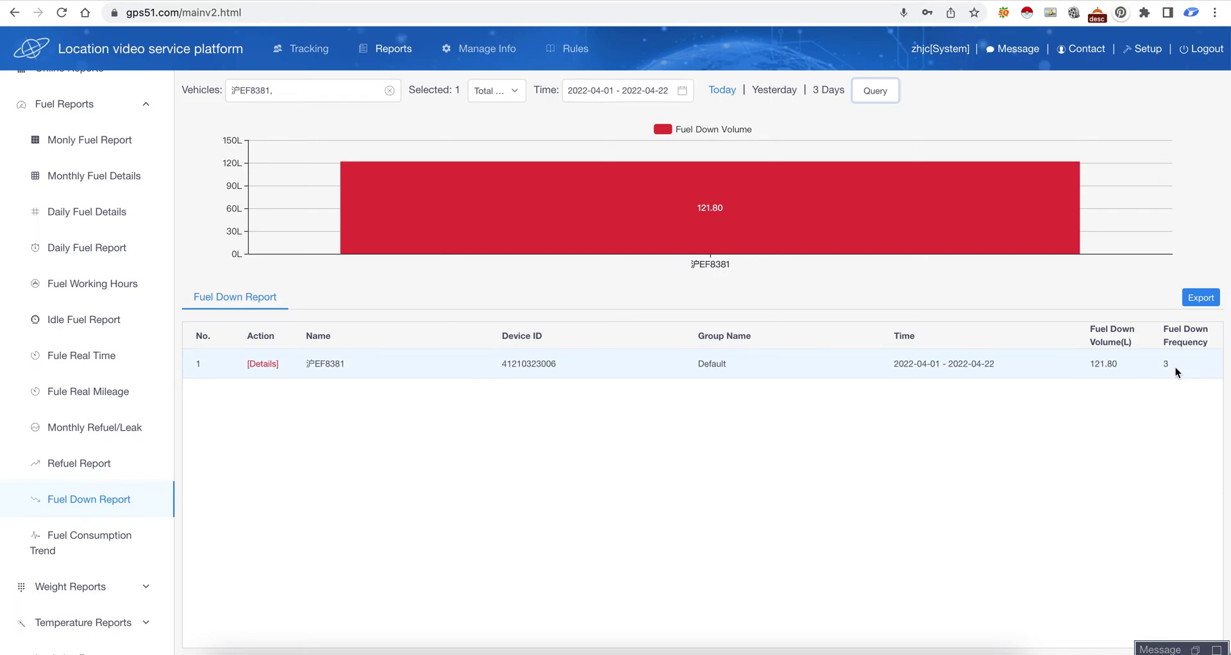
- Show the details of the vehicle's fuel down record and open the Fuel Consumption Trend report
left_click(263, 364)
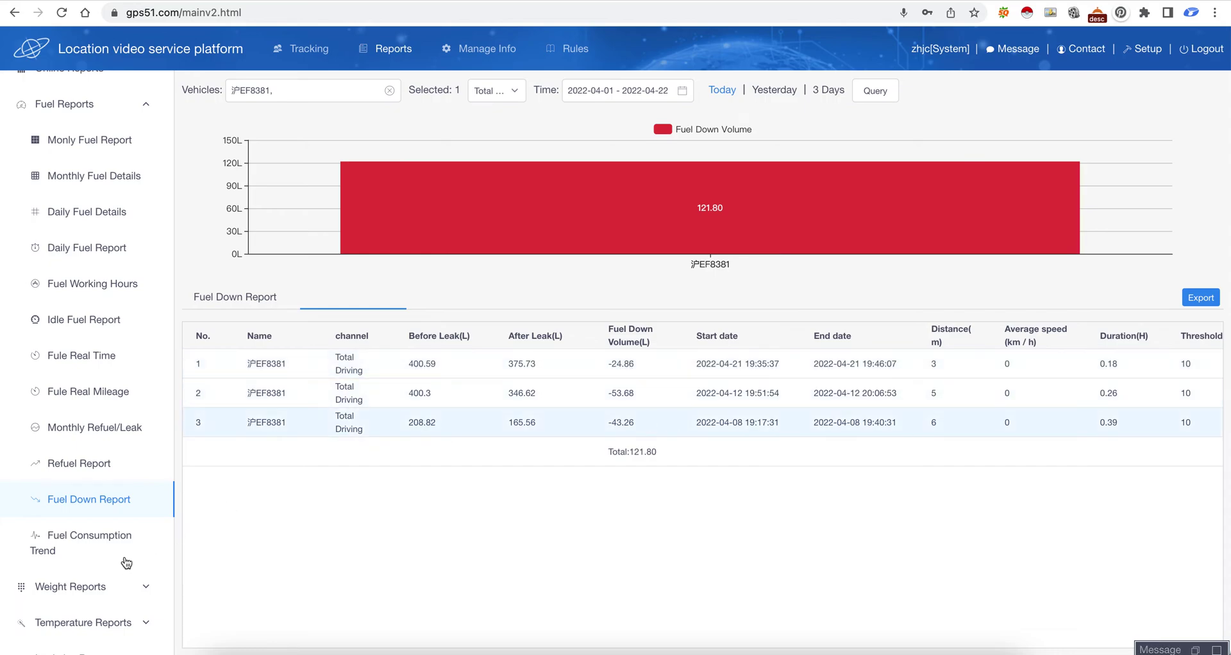
left_click(106, 543)
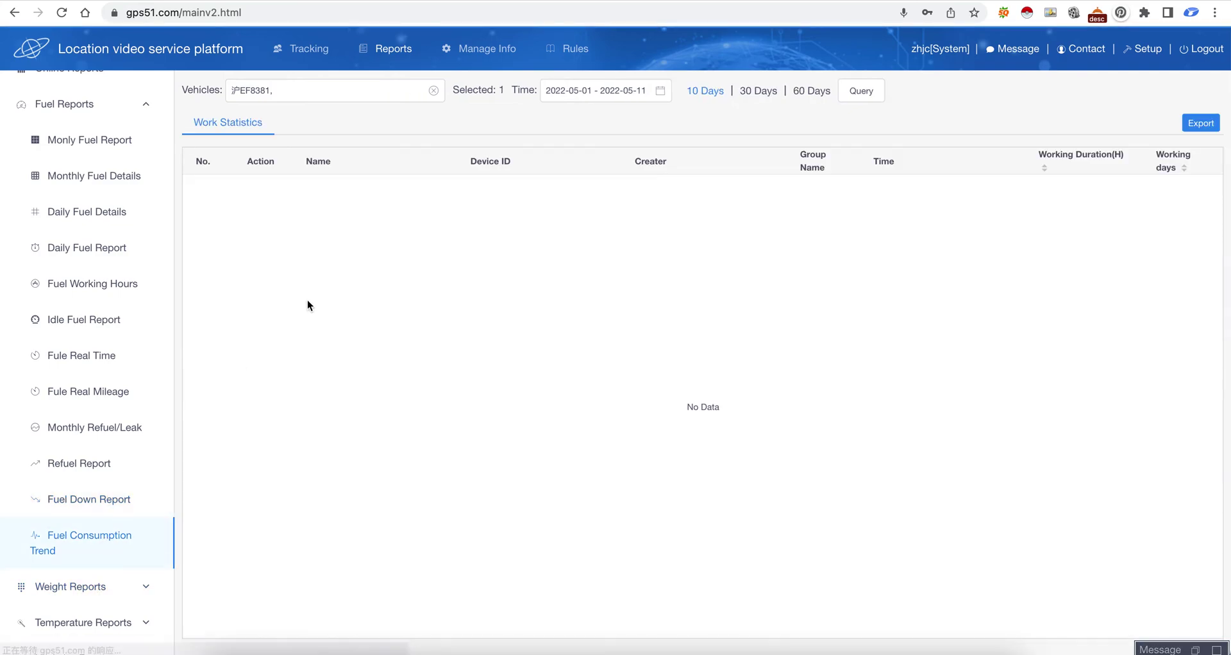
left_click(585, 90)
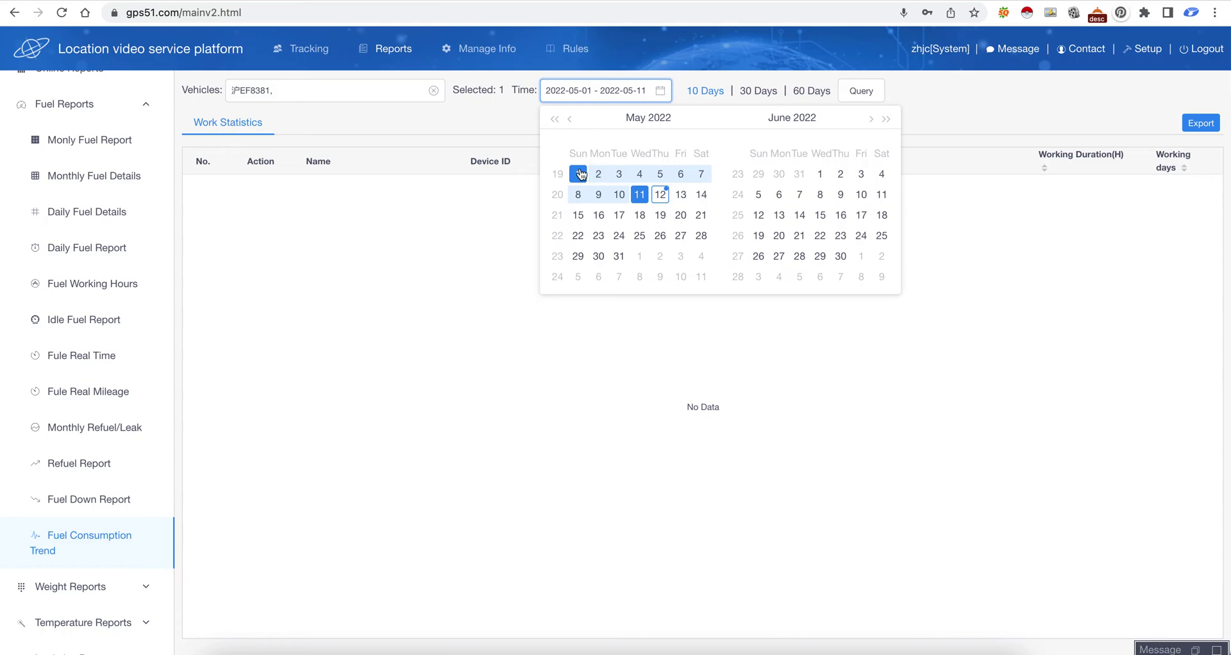
left_click(577, 174)
left_click(571, 119)
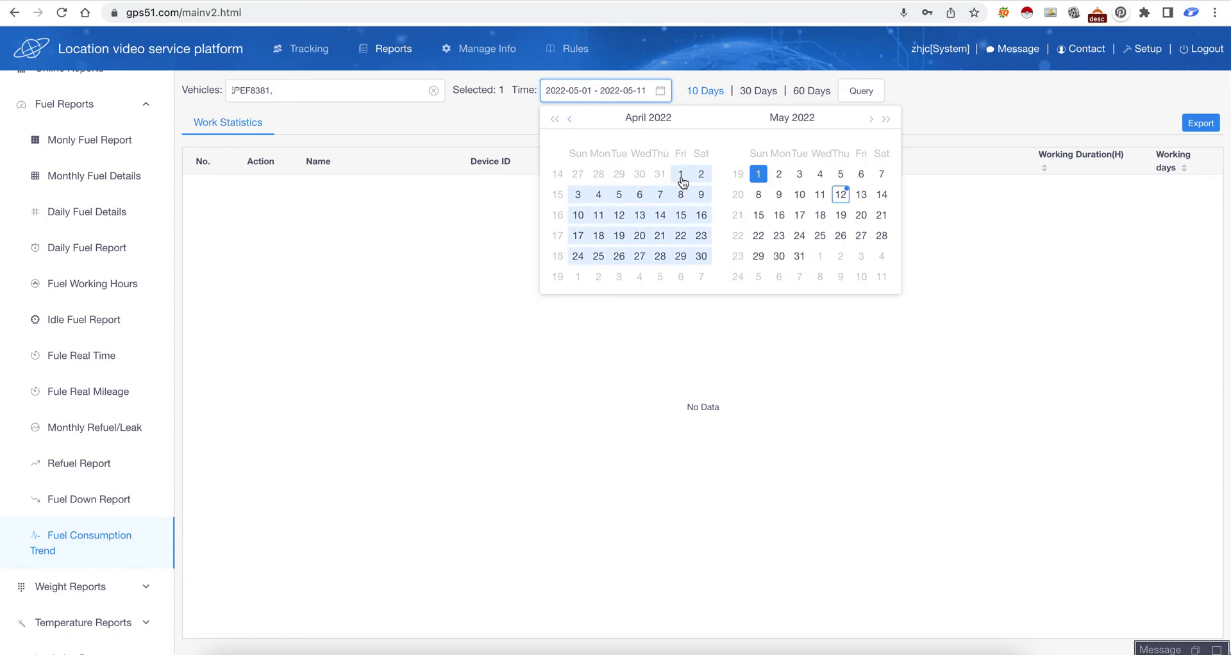
left_click(681, 214)
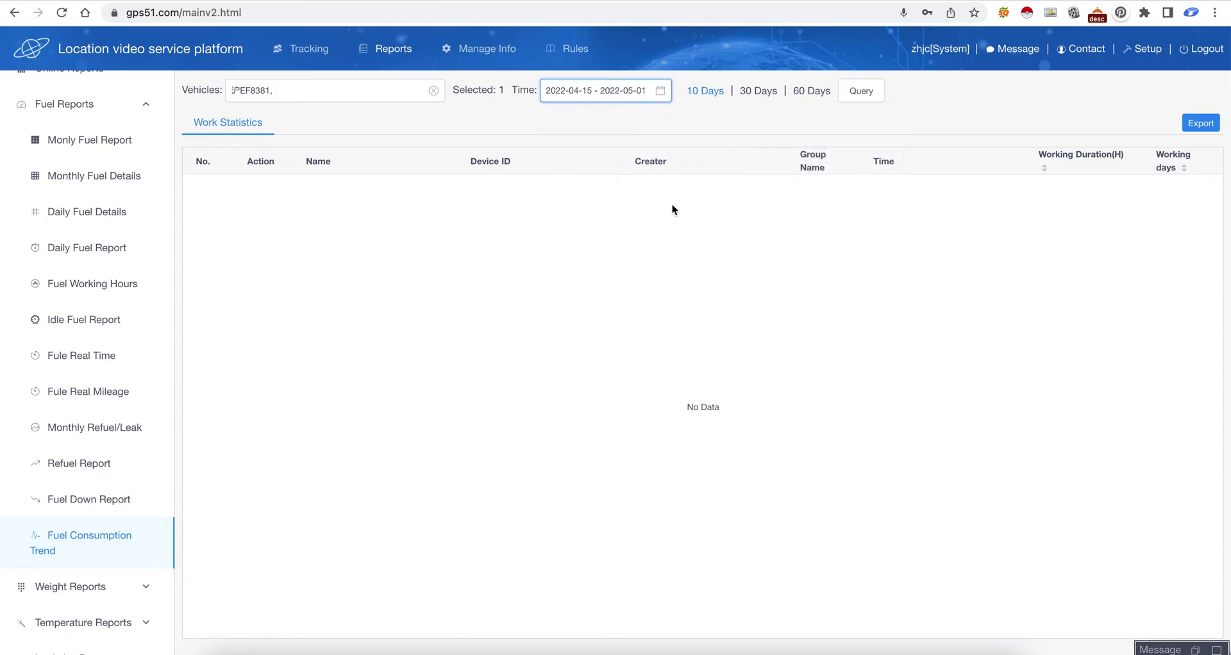
left_click(667, 94)
left_click(681, 237)
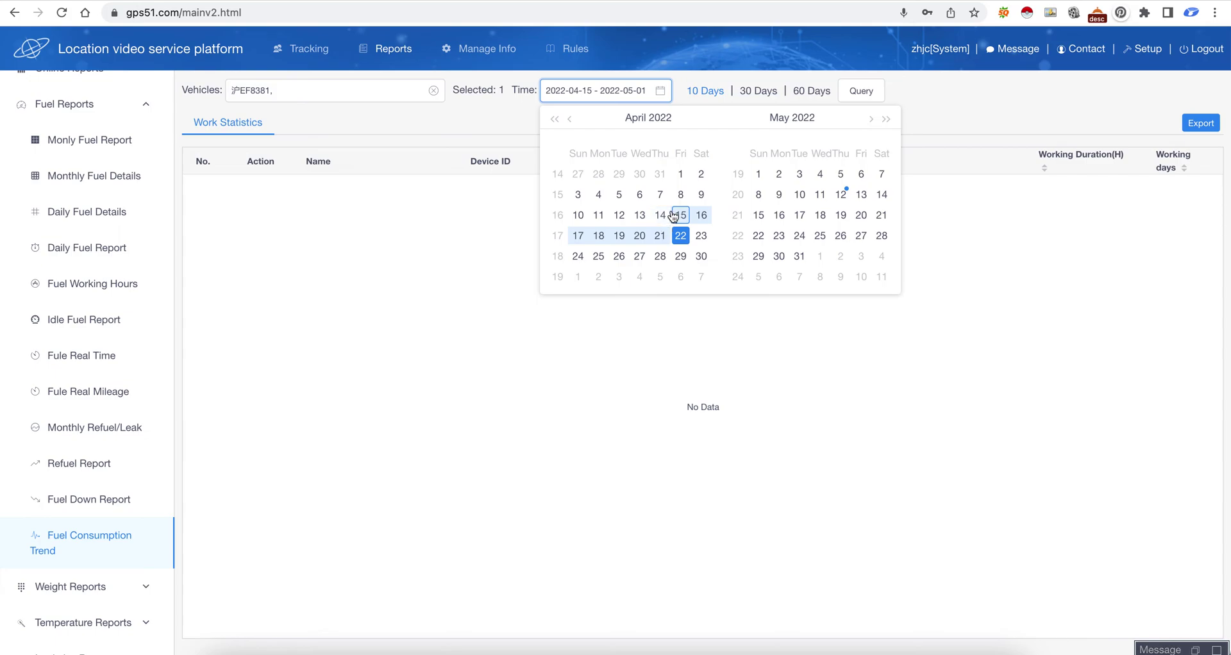
left_click(681, 236)
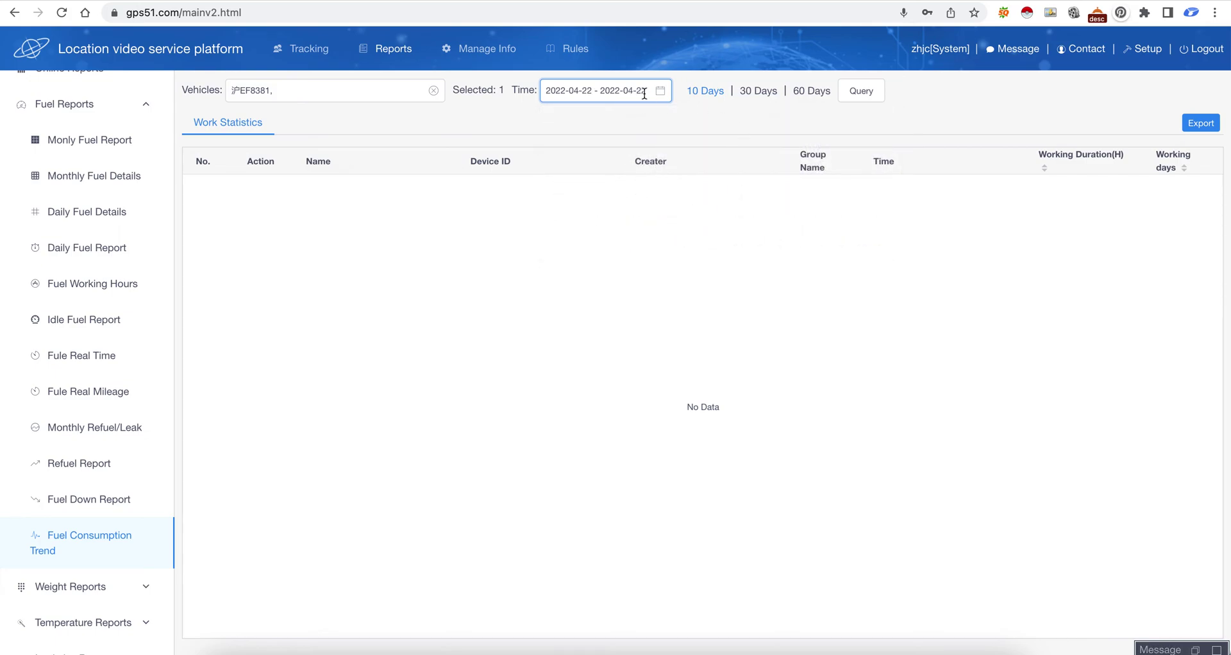
- Query the Fuel Consumption Trend for 2022-04-19 through 2022-04-22 and show the vehicle's daily details with the trend chart
left_click(587, 89)
left_click(680, 236)
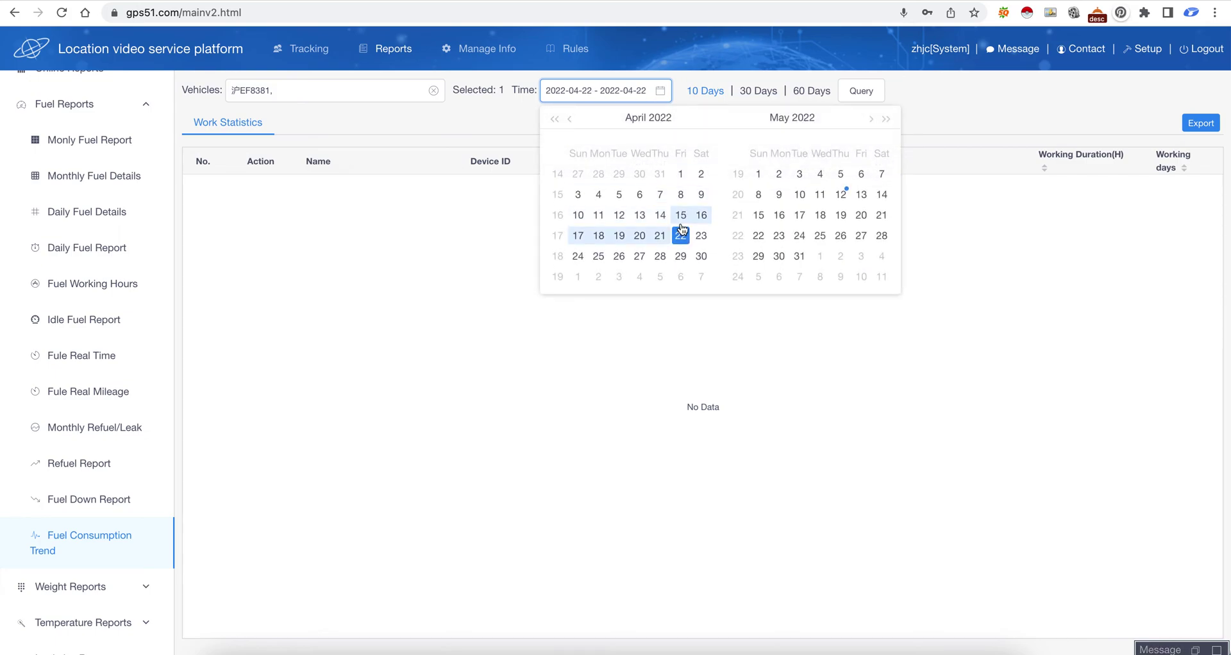
left_click(617, 237)
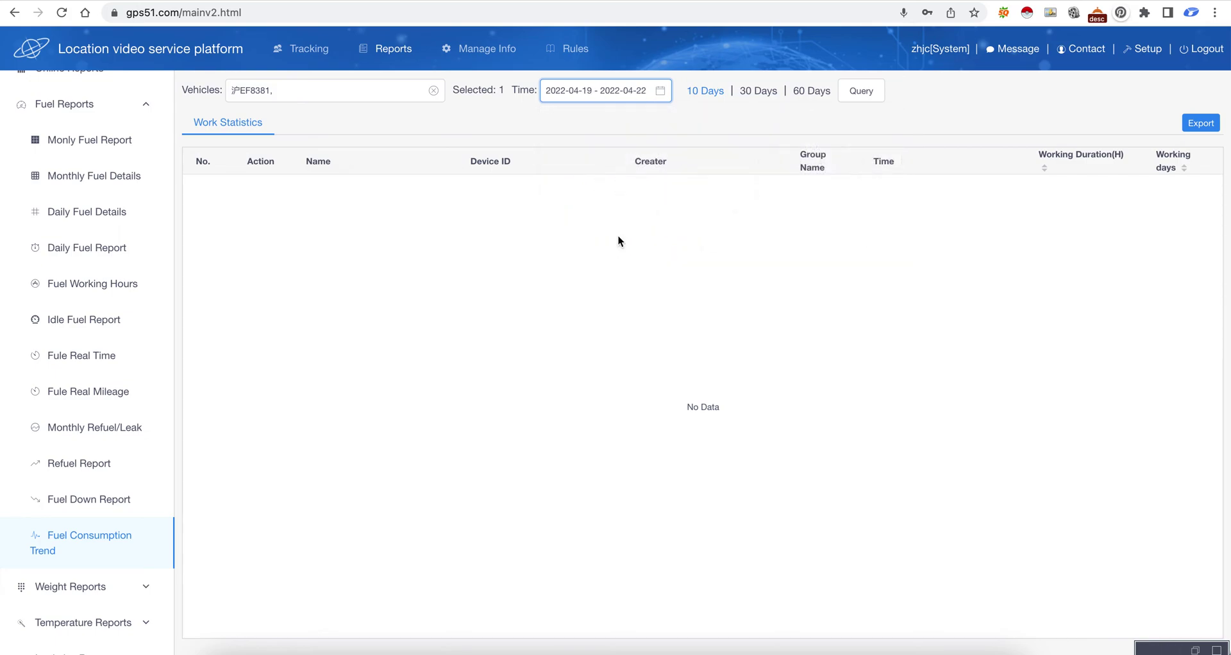
left_click(856, 96)
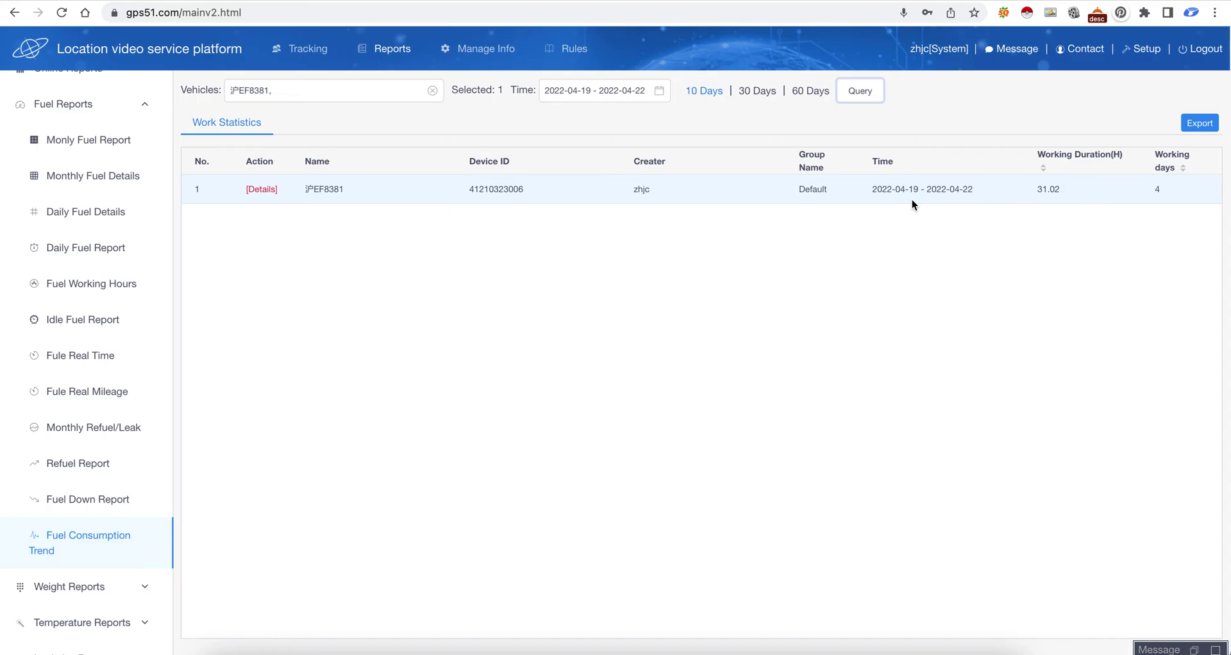
left_click(255, 187)
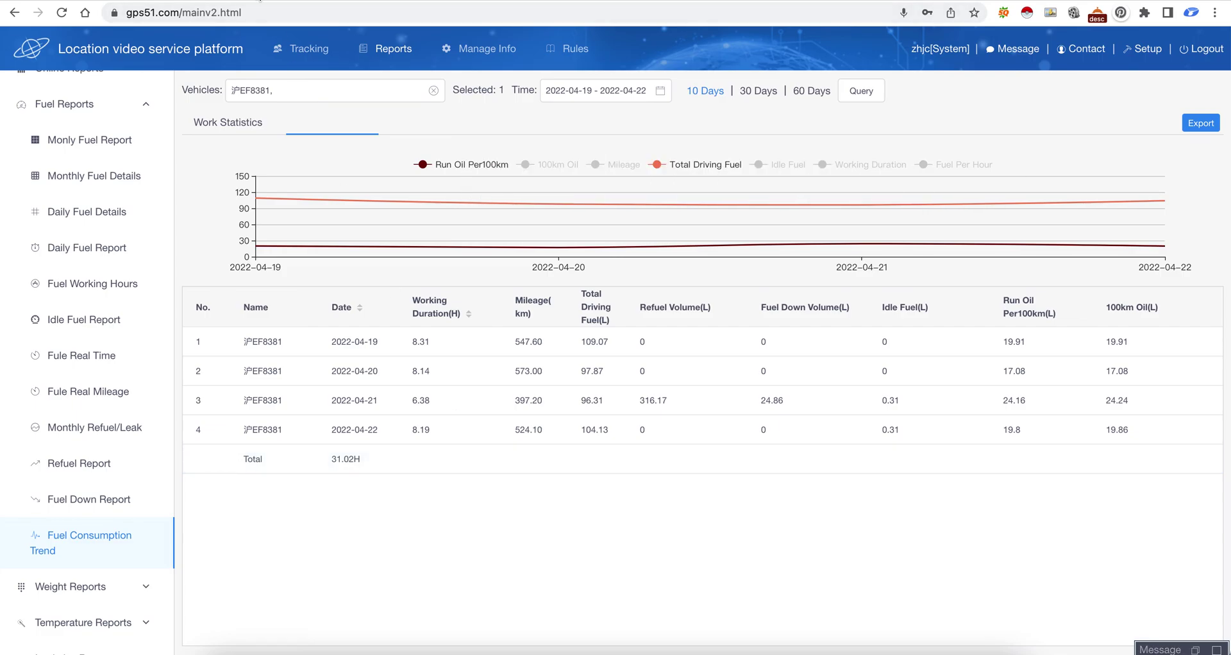
- Go to the web page uniguardgps.com/gps-fuel-monitoring in a new browser tab
left_click(260, 1)
type("uni")
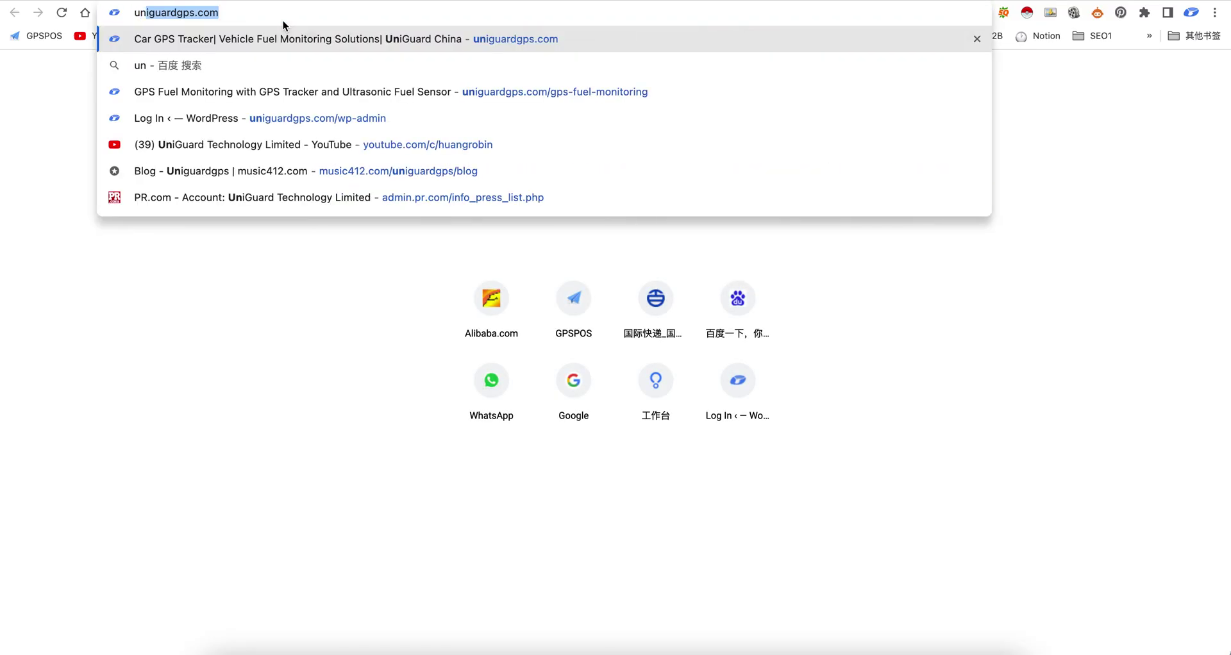
type("guardgps.com")
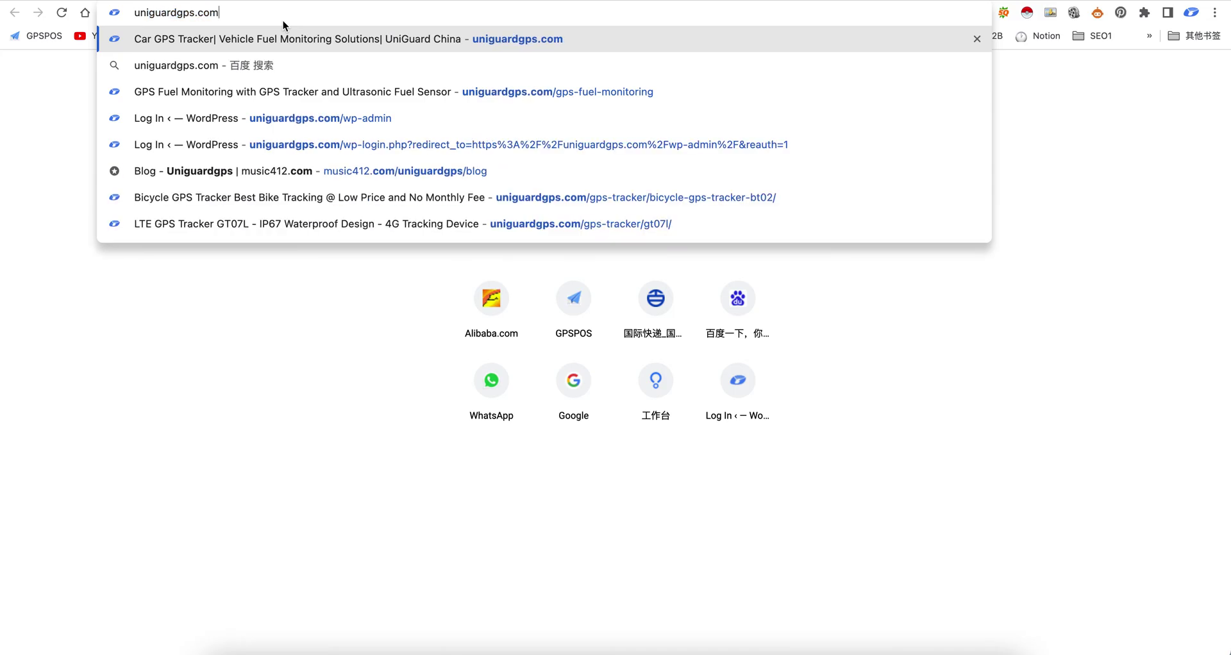
type("/gps")
key("Return")
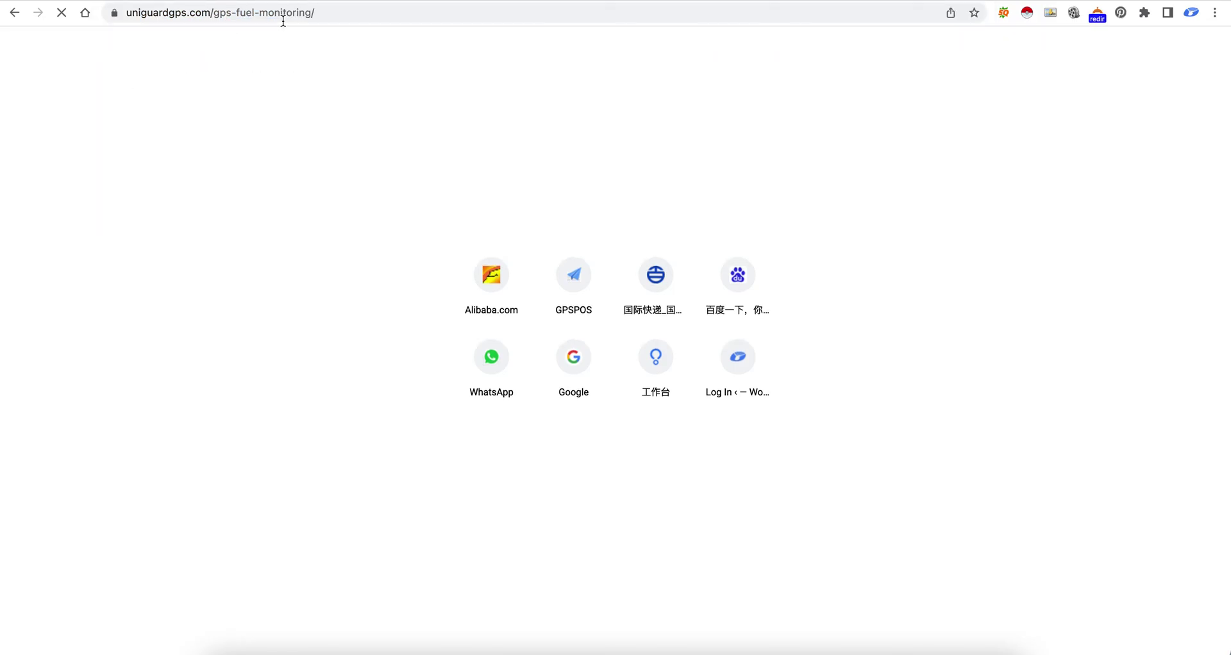
- Look through the GPS Fuel Monitoring System article, including its system components and the sample fuel report sections
scroll(810, 429, "down", 3)
scroll(706, 306, "up", 2)
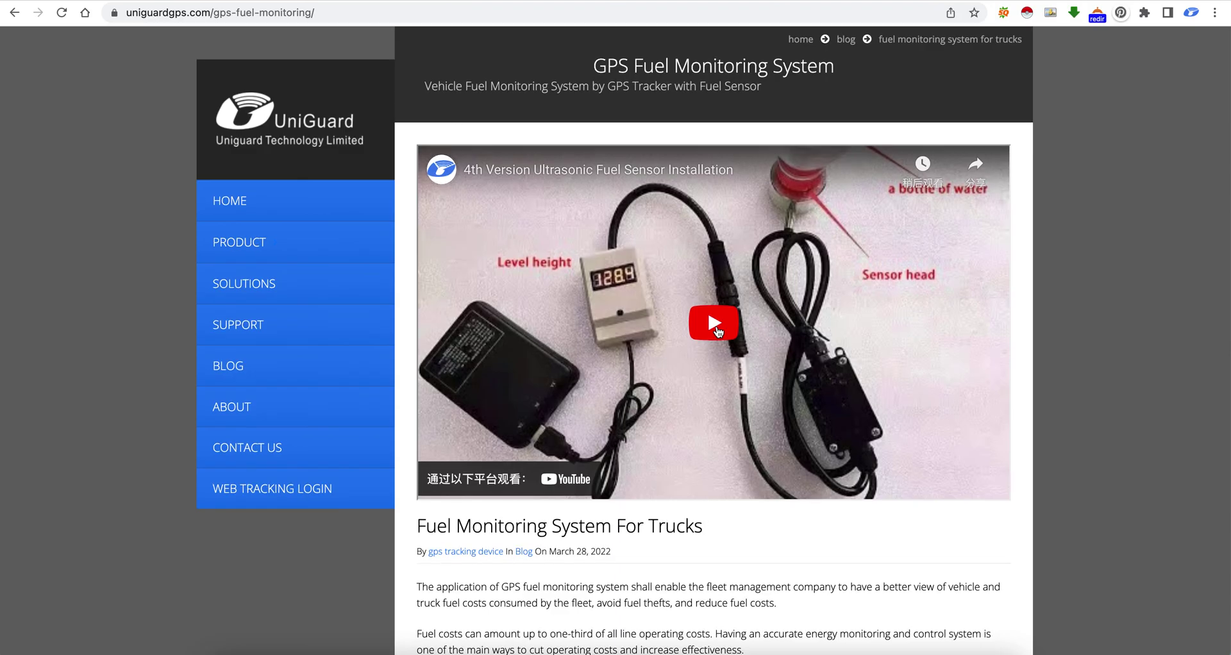
scroll(718, 332, "down", 6)
scroll(718, 331, "down", 15)
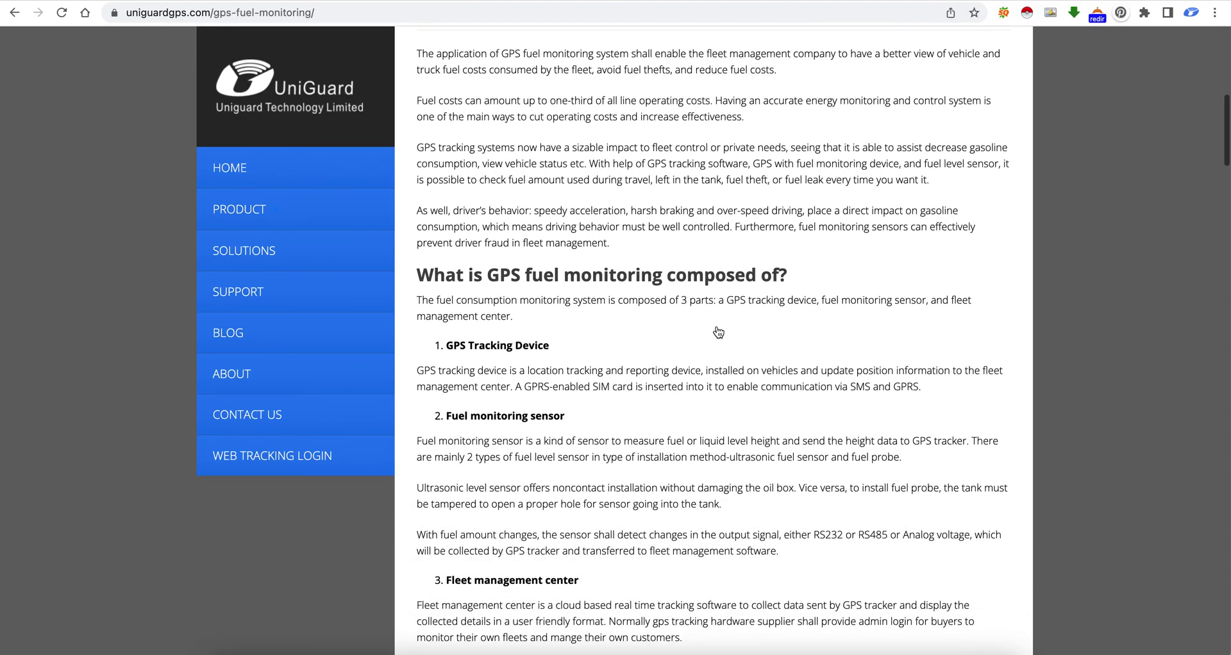
scroll(783, 305, "up", 11)
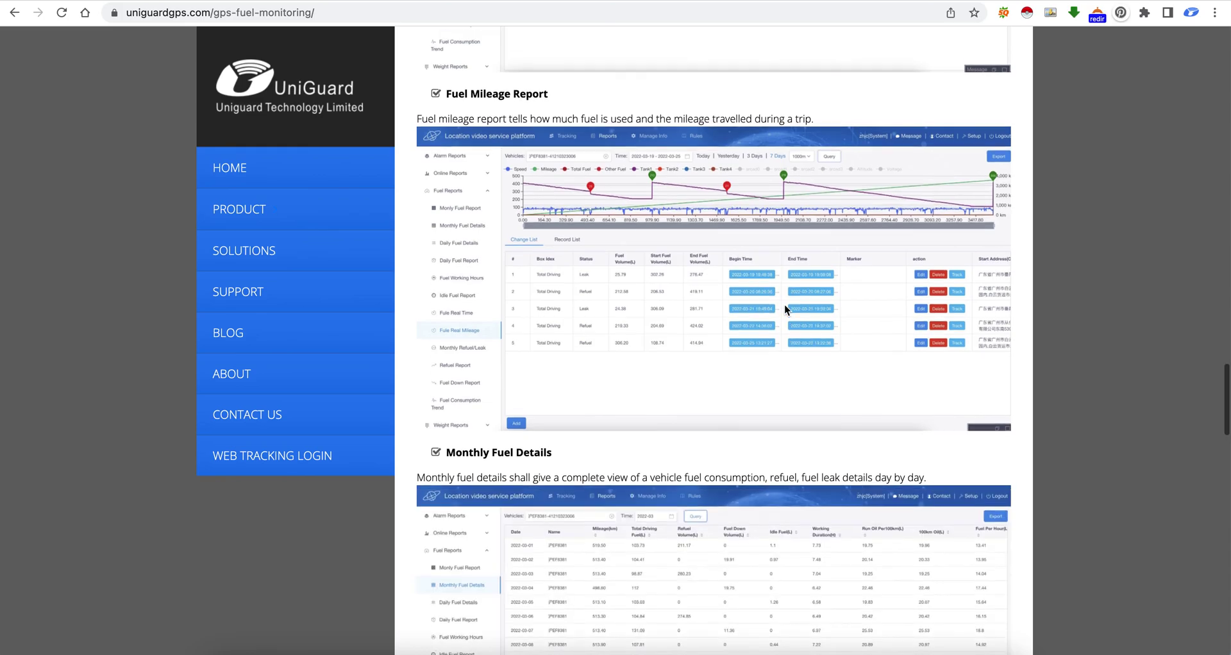
scroll(783, 310, "up", 12)
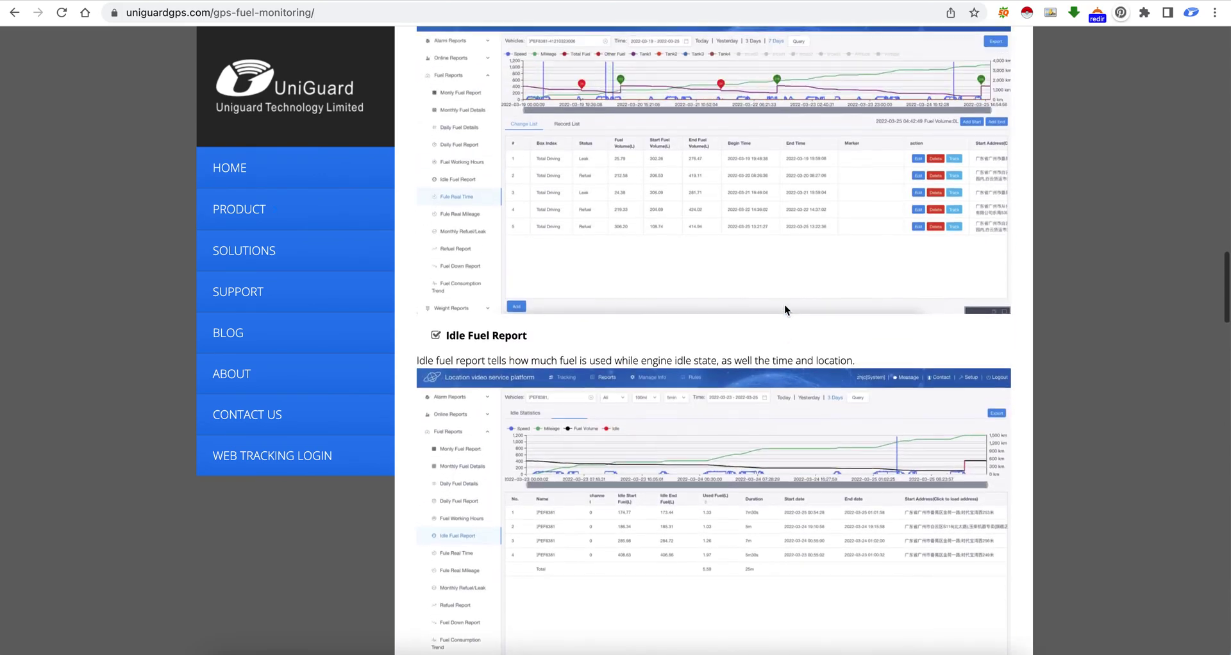
scroll(783, 305, "up", 6)
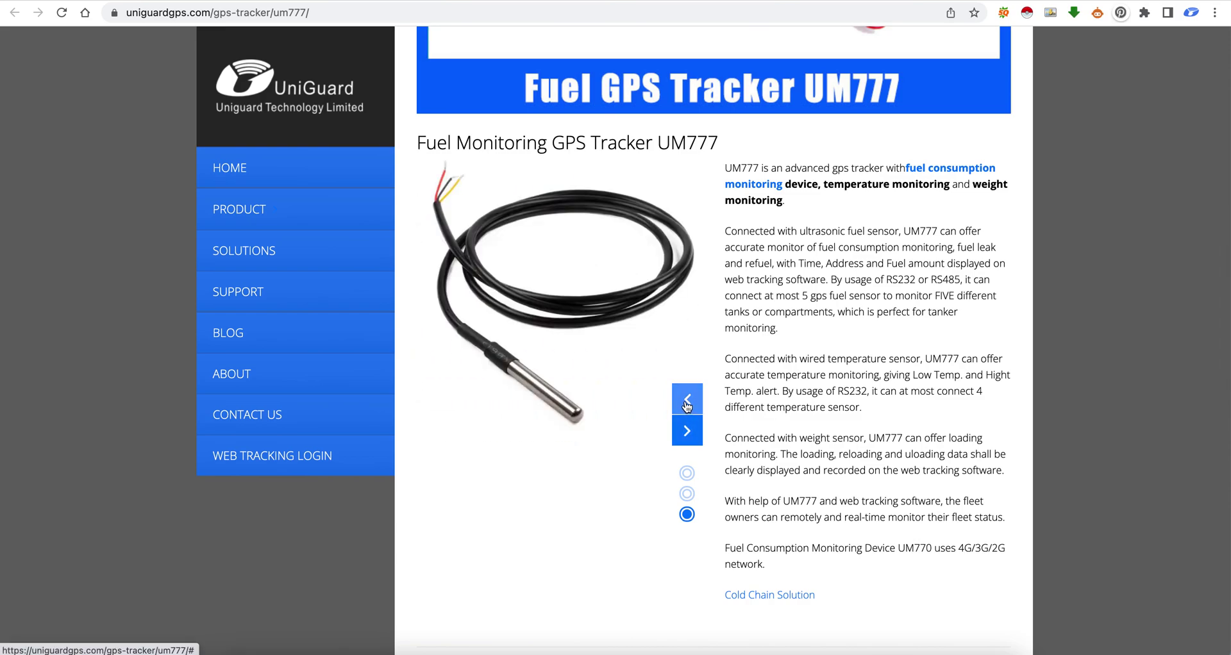
- Review the Fuel Monitoring GPS Tracker UM777 product page, from the description down to the hardware information
scroll(830, 360, "down", 2)
scroll(830, 360, "down", 5)
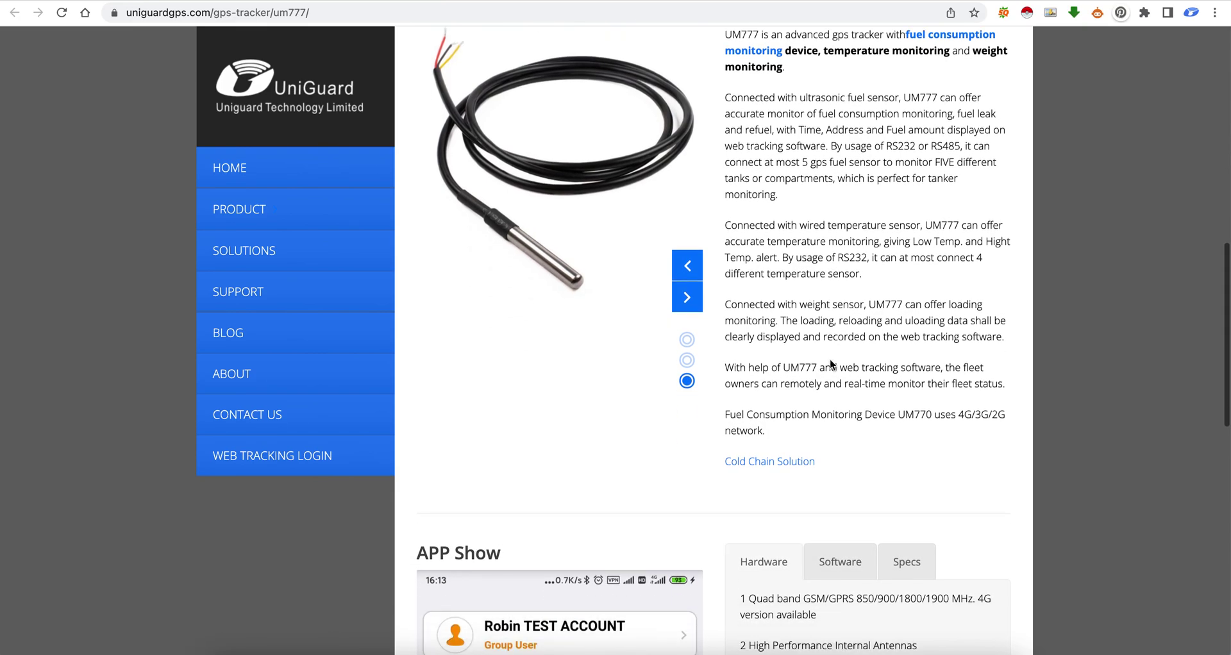